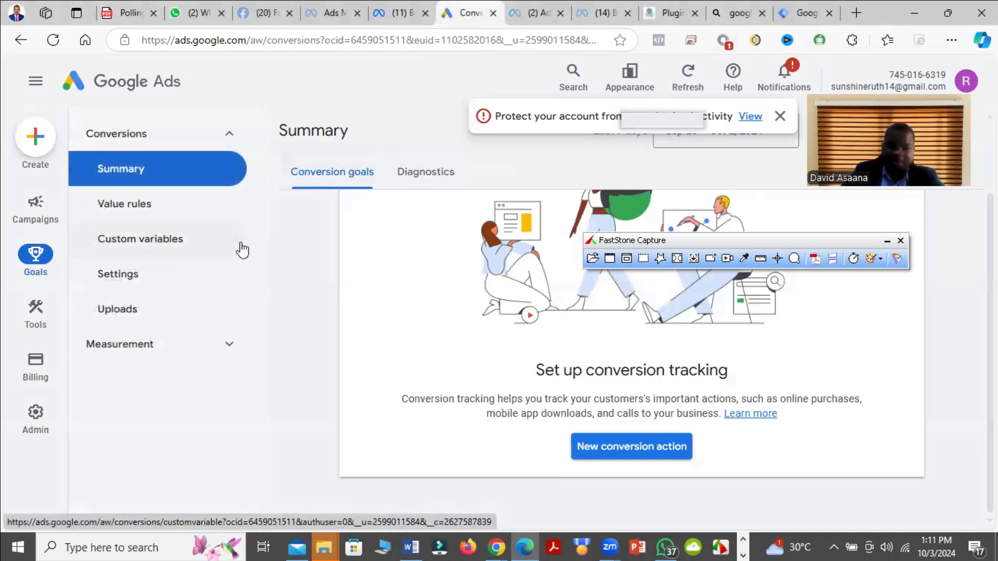
Step: Switch to Google Tag Manager and start creating a new account
click(805, 13)
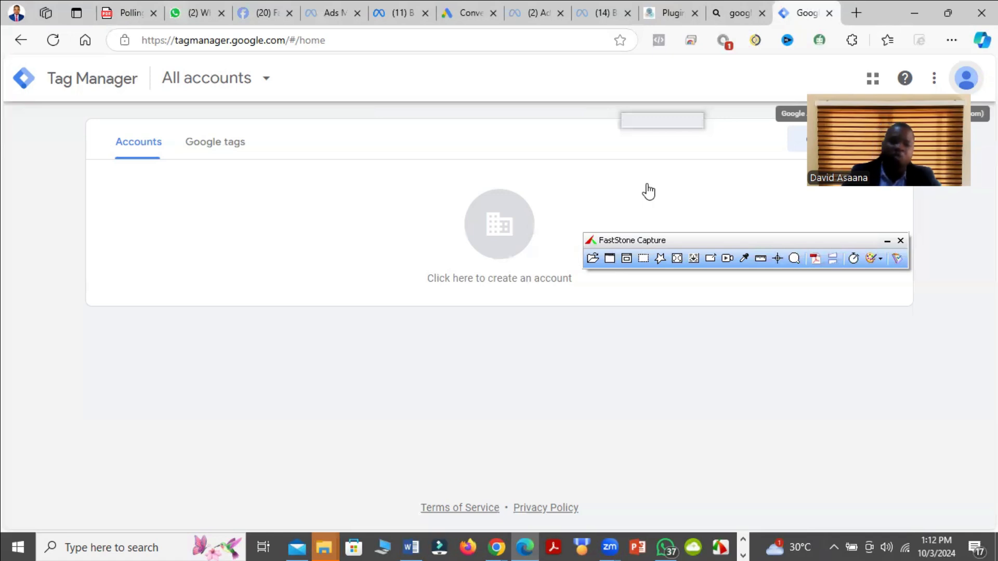
click(723, 7)
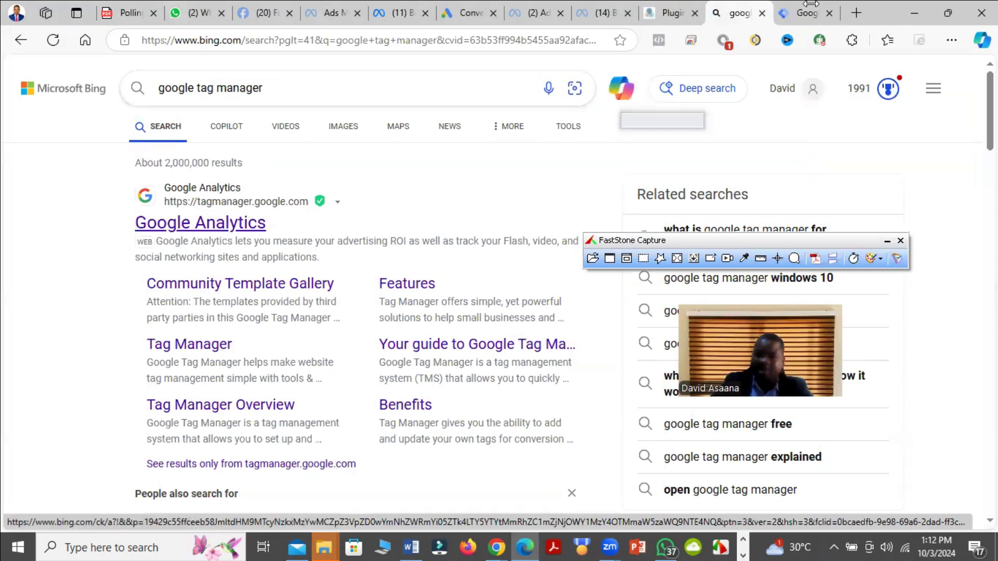
key(ctrl+Tab)
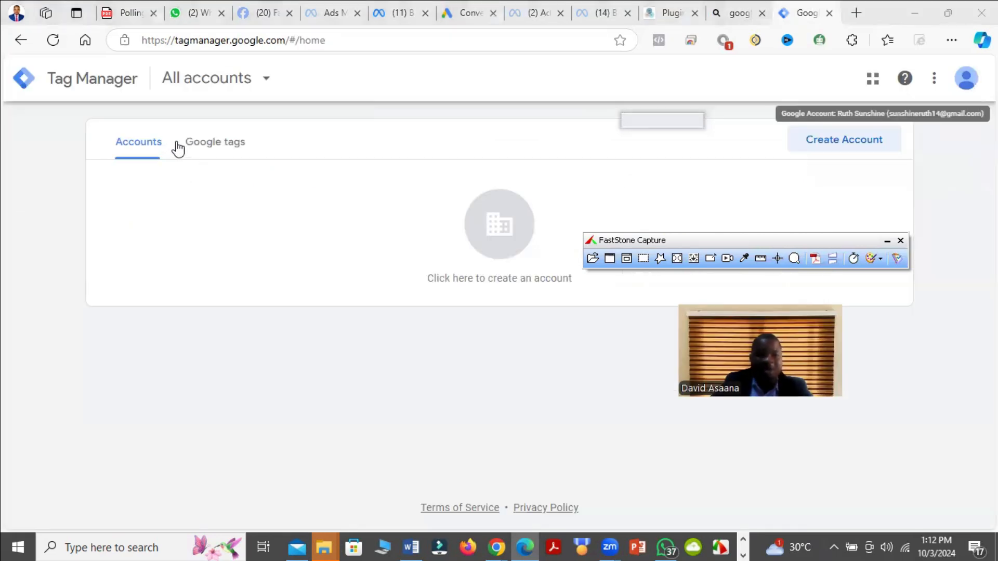
click(233, 77)
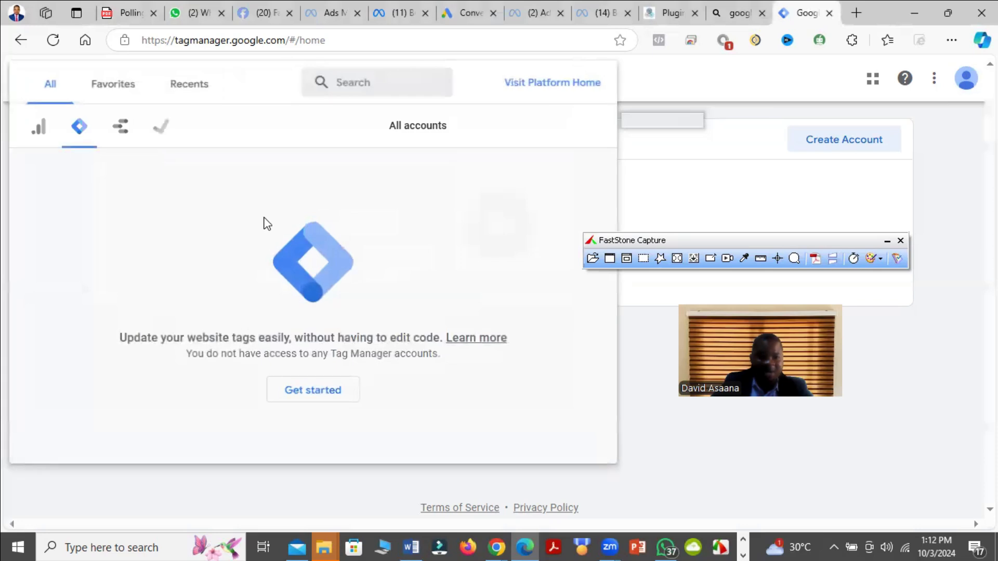
click(315, 400)
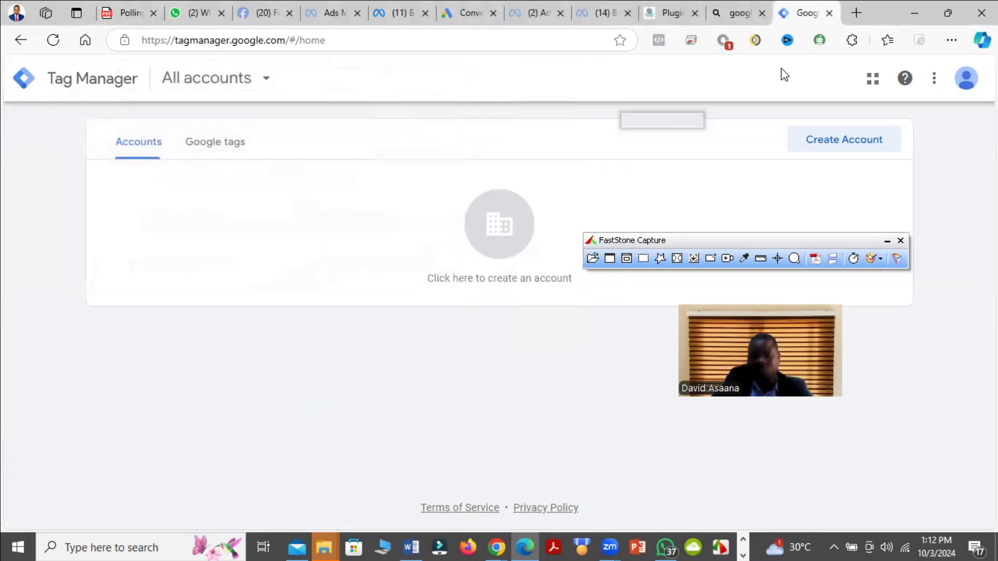
click(840, 146)
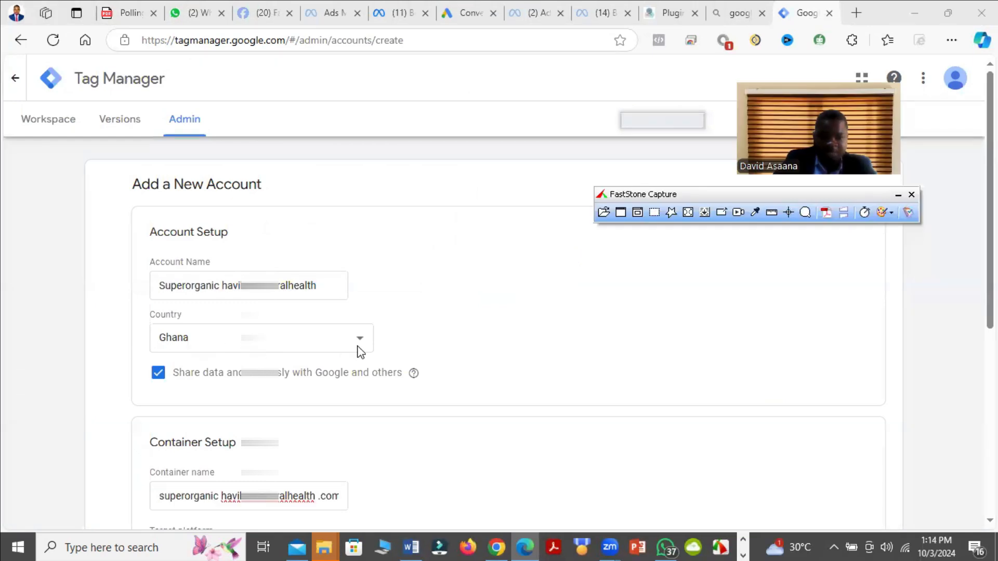
Step: Keep Ghana as the account's country and correct the container name to superorganic.havilahnaturalhealth.com
click(358, 350)
click(472, 349)
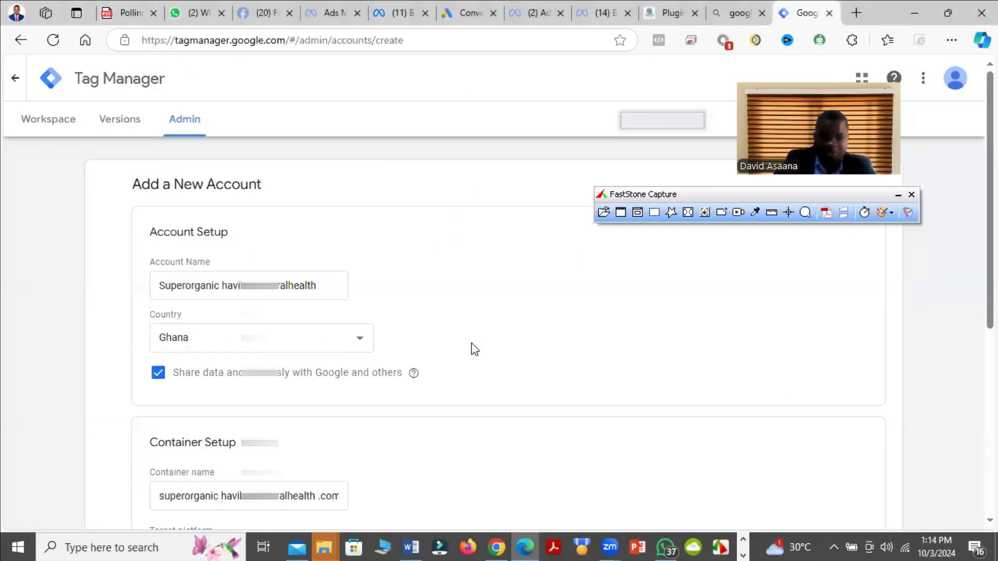
scroll(473, 349, down, 2)
scroll(260, 250, down, 4)
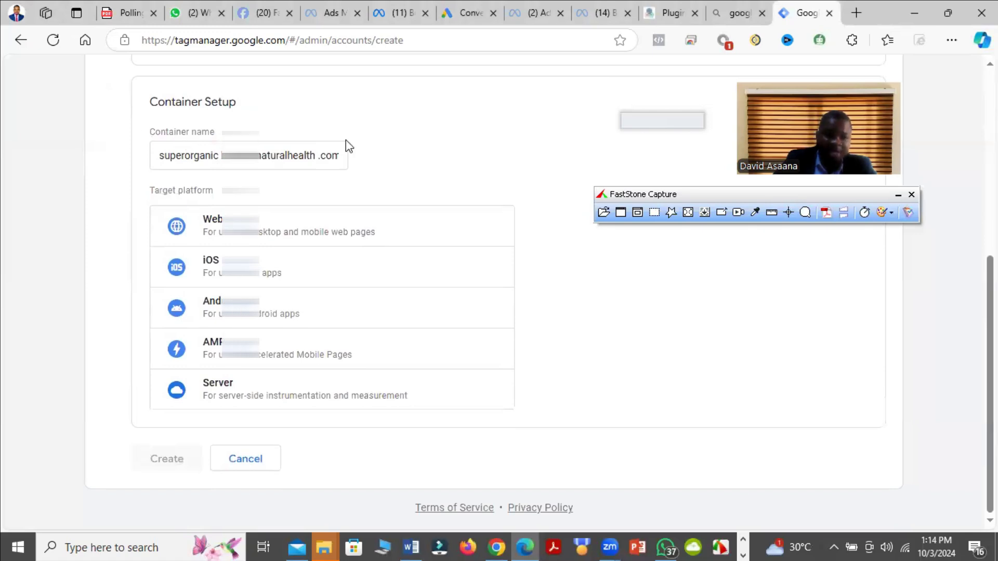
click(327, 158)
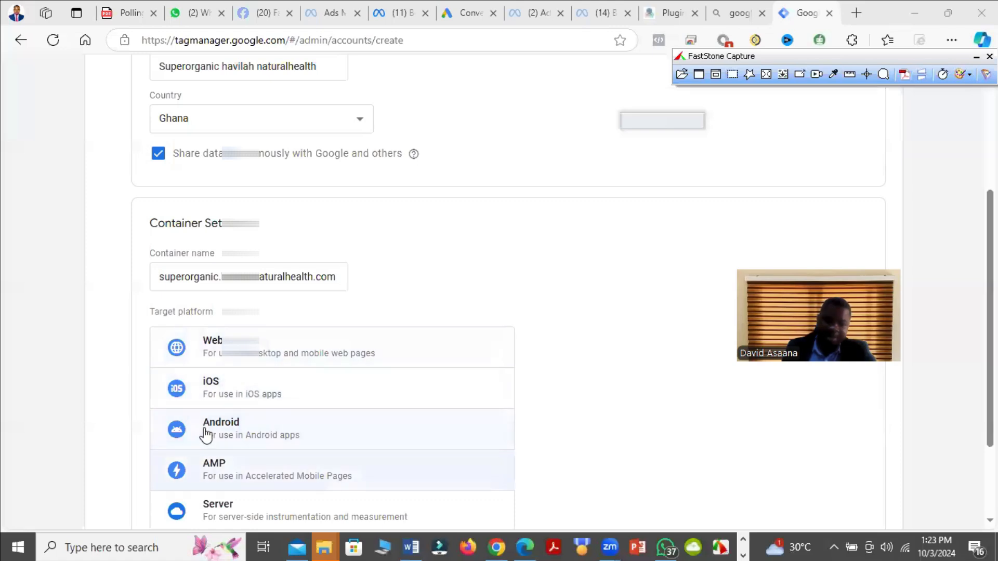
Step: Choose Web as the container's target platform and submit the new account for creation
scroll(205, 434, down, 2)
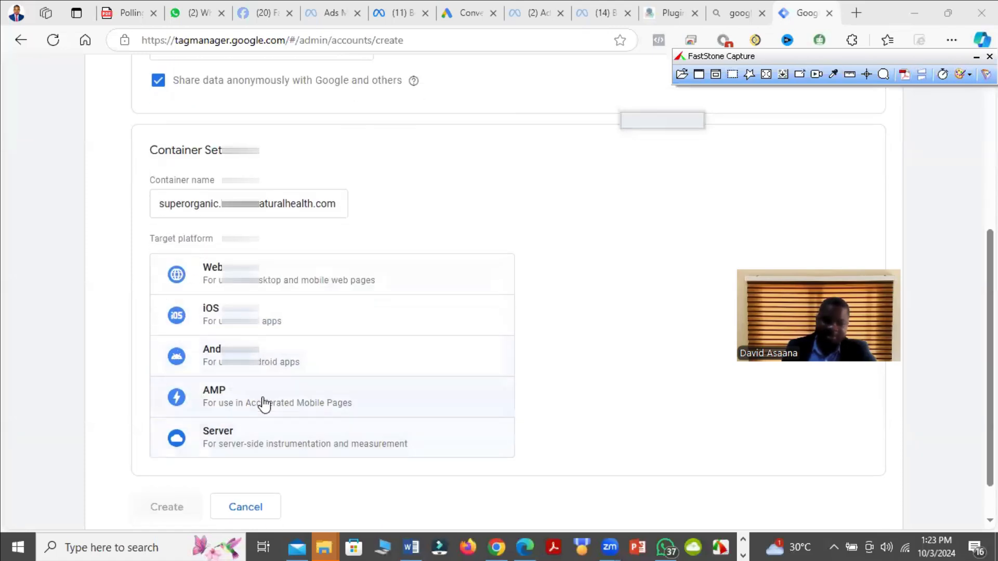
click(272, 277)
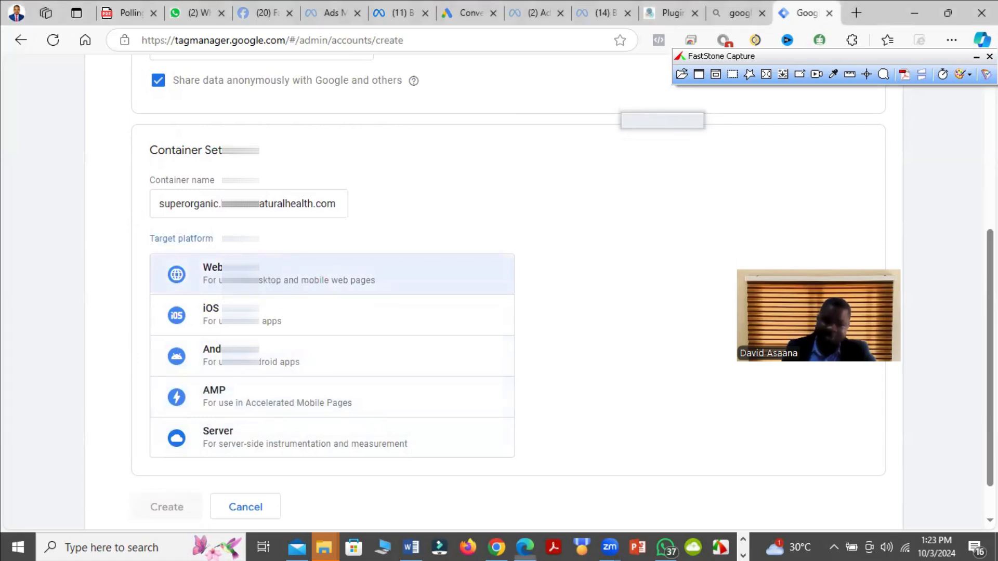
scroll(311, 275, down, 1)
scroll(326, 252, up, 7)
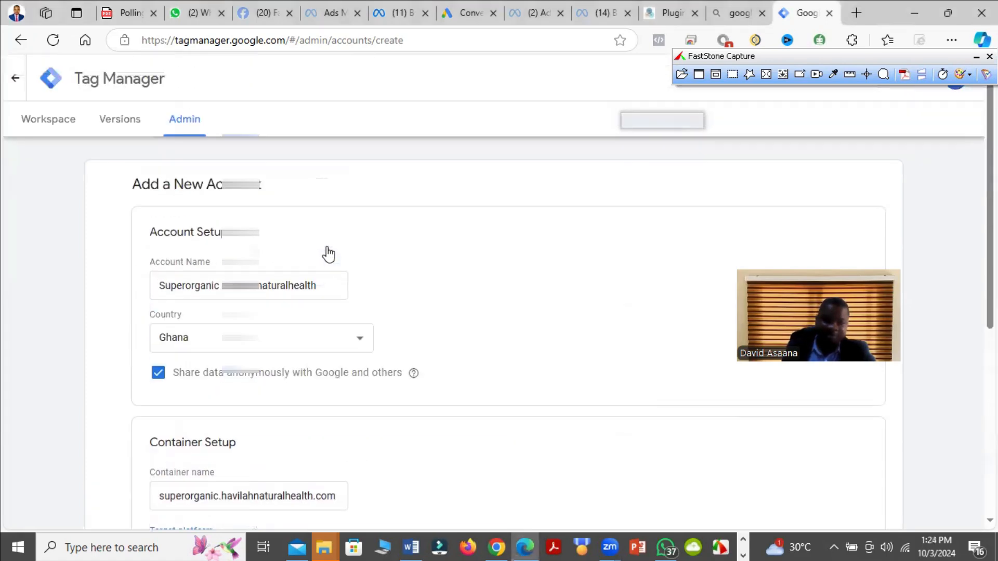
scroll(265, 372, down, 6)
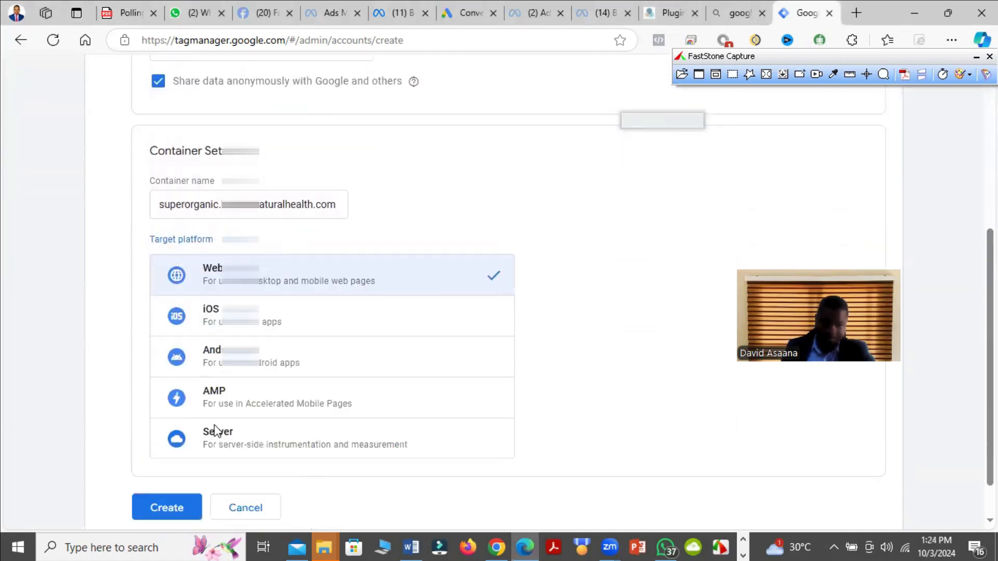
click(179, 464)
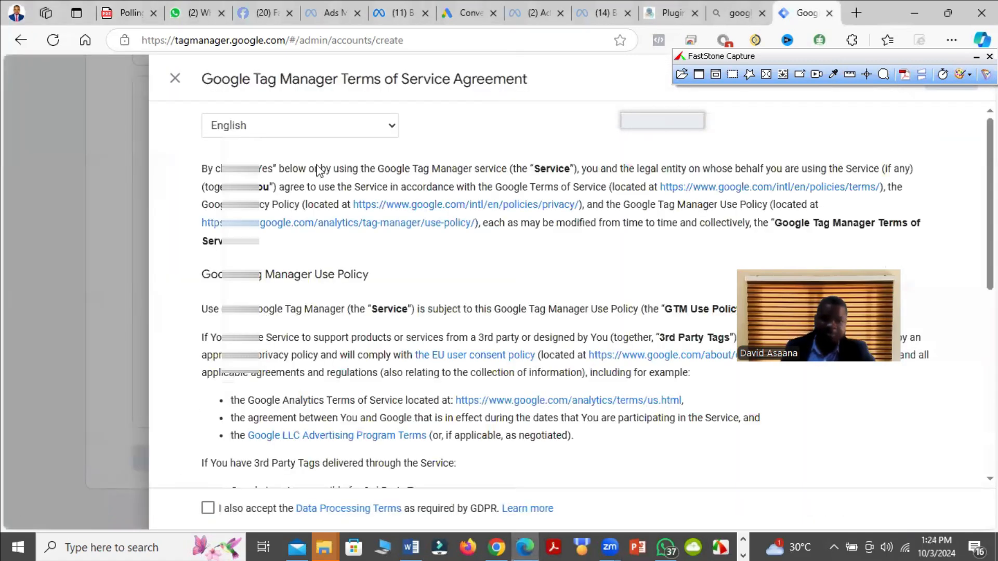
Step: Accept the Data Processing Terms and the Tag Manager Terms of Service Agreement, leaving the installation codes unobstructed
scroll(291, 177, down, 1)
scroll(305, 252, down, 7)
click(208, 507)
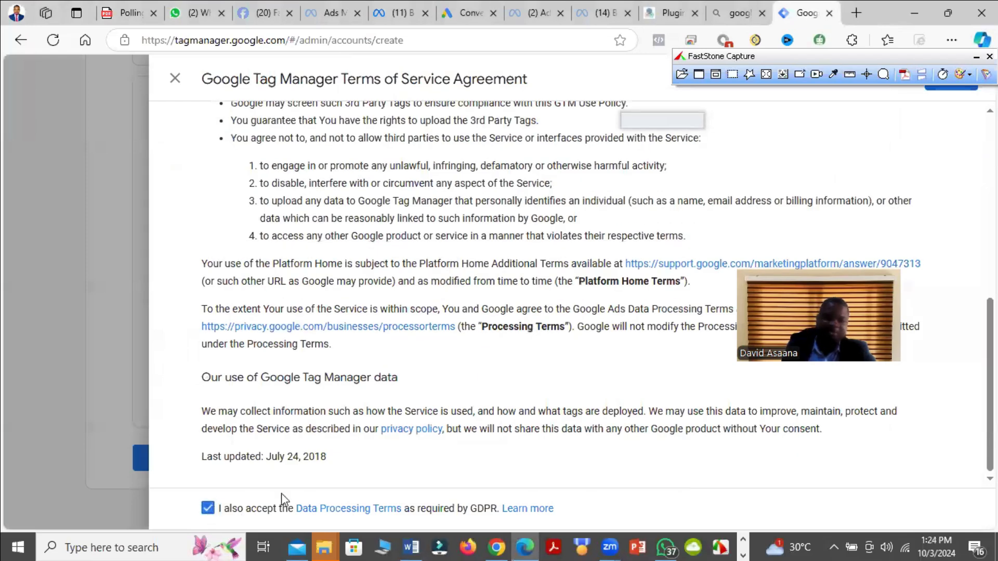
drag(810, 57, 141, 178)
click(940, 77)
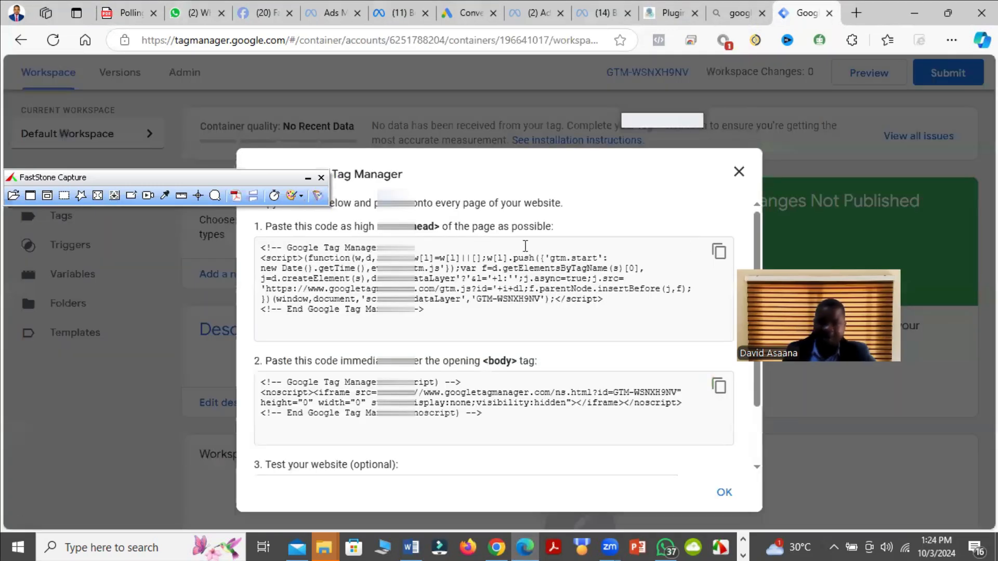
drag(236, 177, 245, 87)
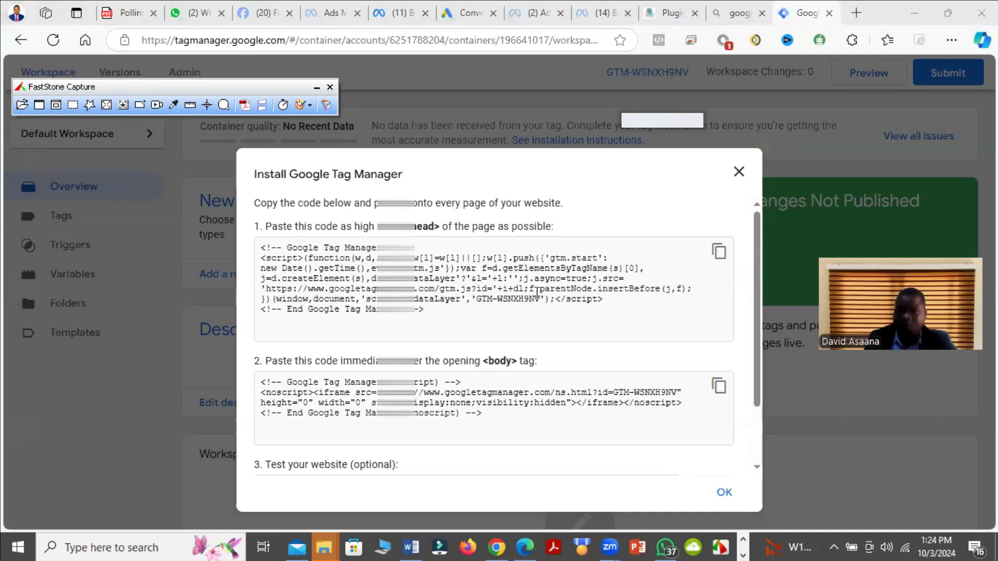
Step: Switch to the WordPress Plugins page and search the installed plugins for "header and footer code manager"
mouse_move(661, 5)
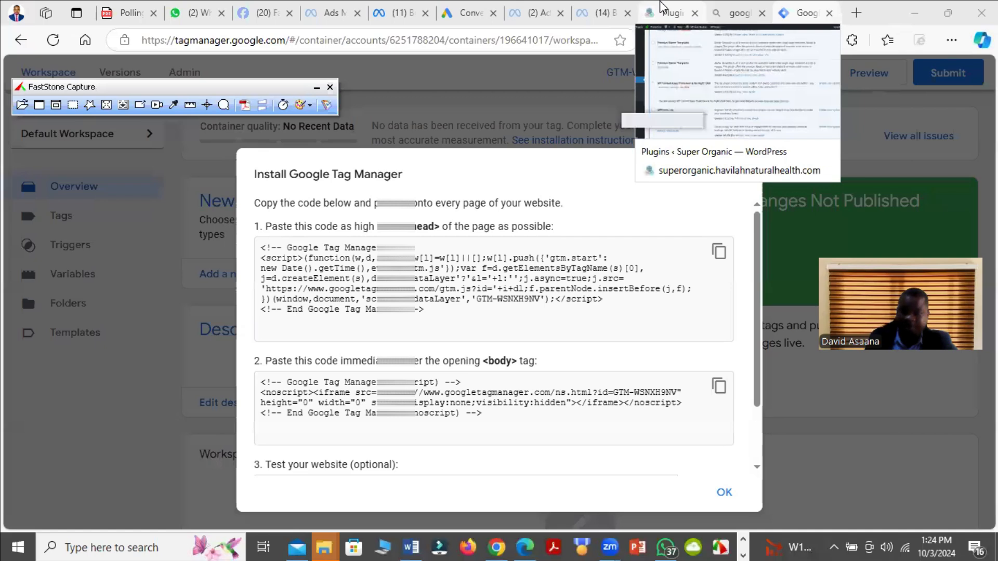
click(661, 8)
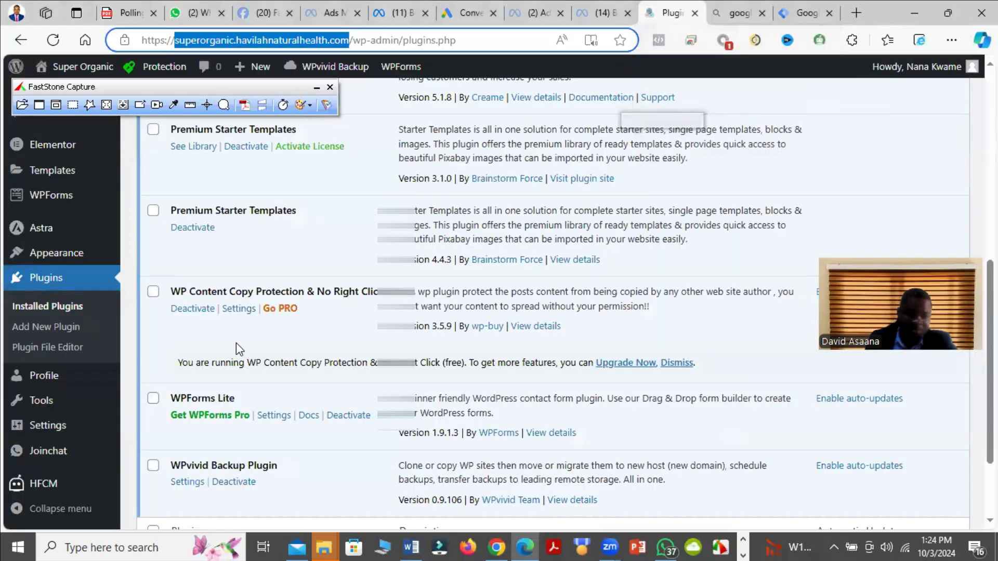
mouse_move(52, 494)
scroll(52, 497, down, 1)
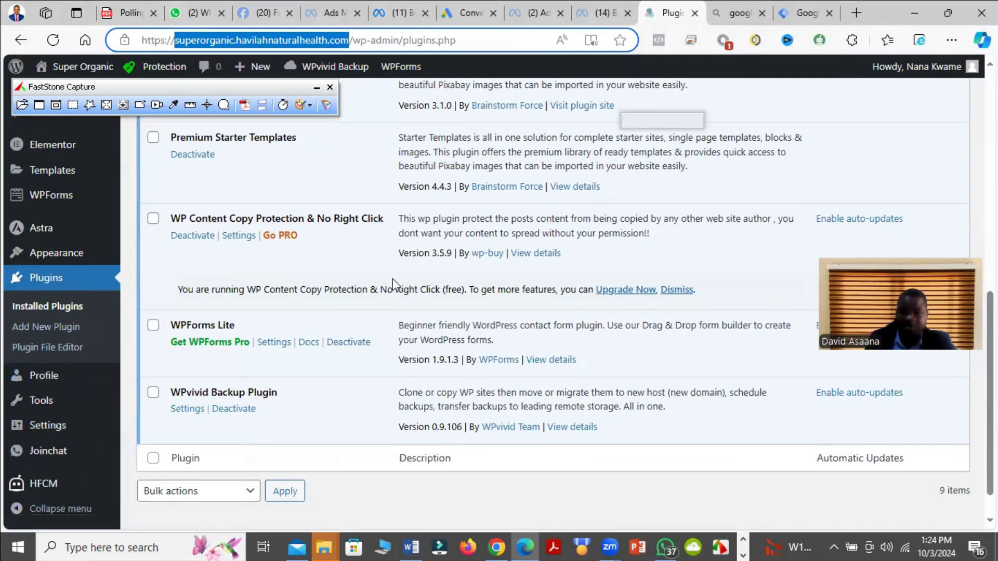
scroll(58, 411, up, 9)
click(817, 113)
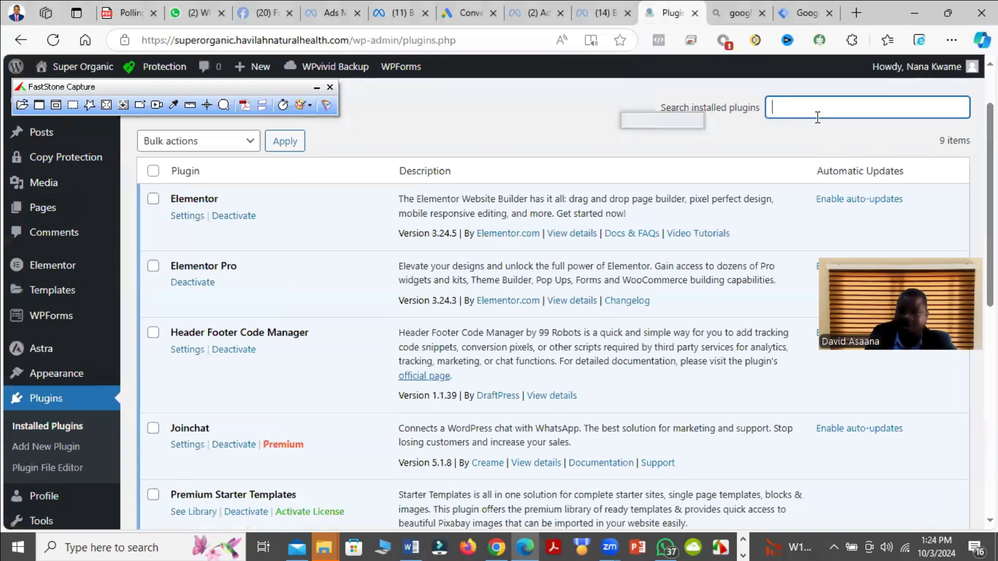
text(header and footer code manager)
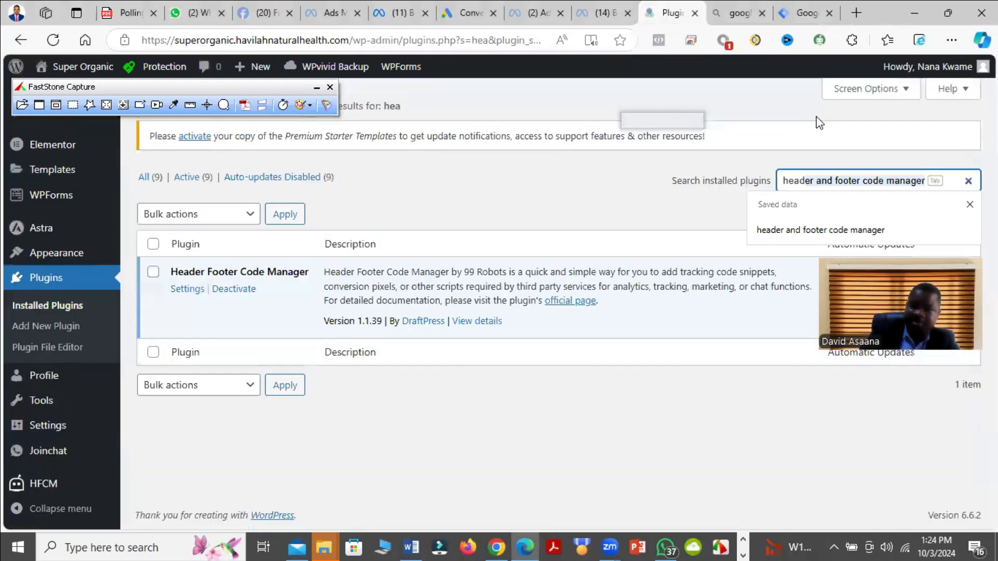
key(Tab)
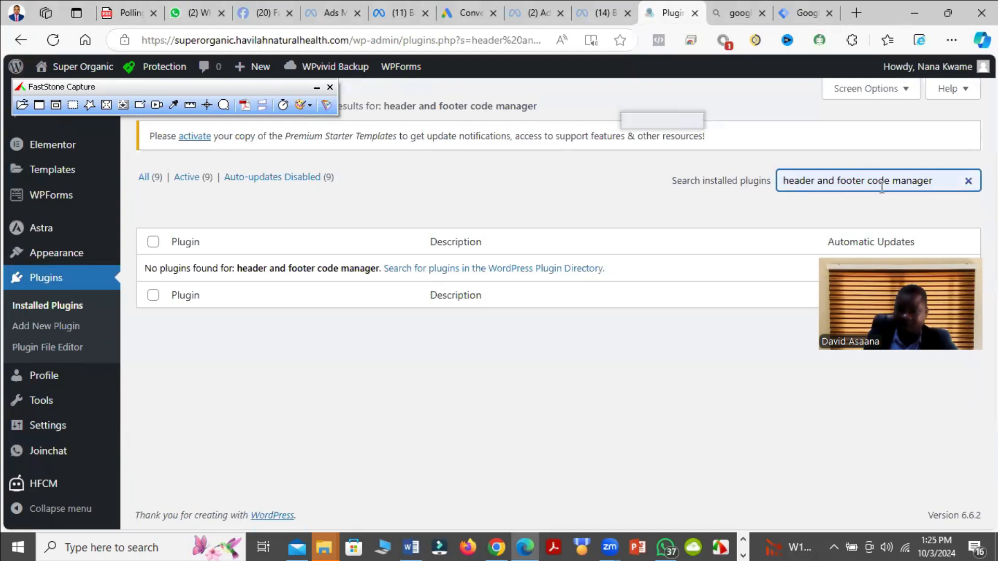
Step: Cut the installed-plugins search text, go to Add Plugins, and search there for "header and footer code manager"
triple_click(936, 177)
right_click(933, 178)
click(750, 227)
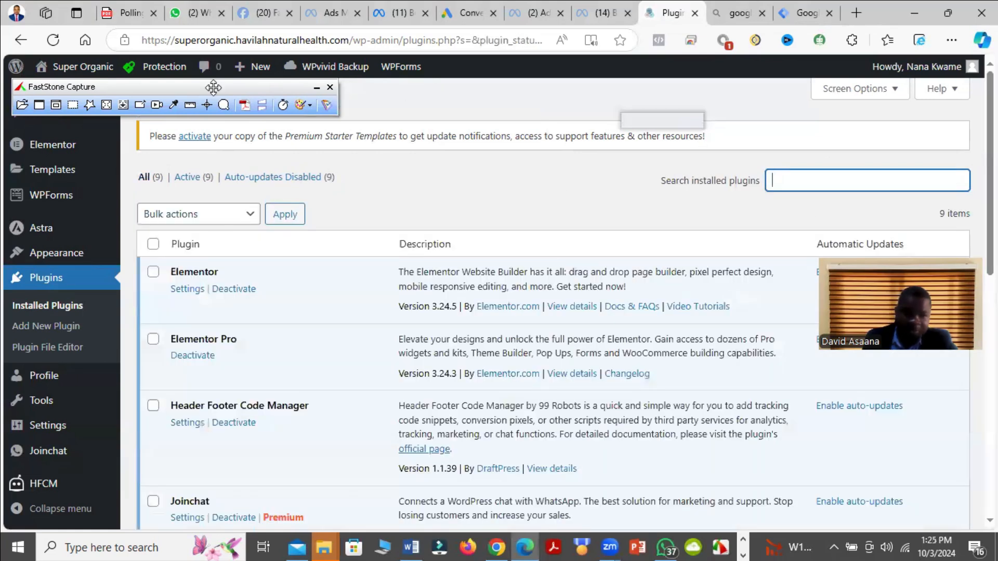
click(223, 105)
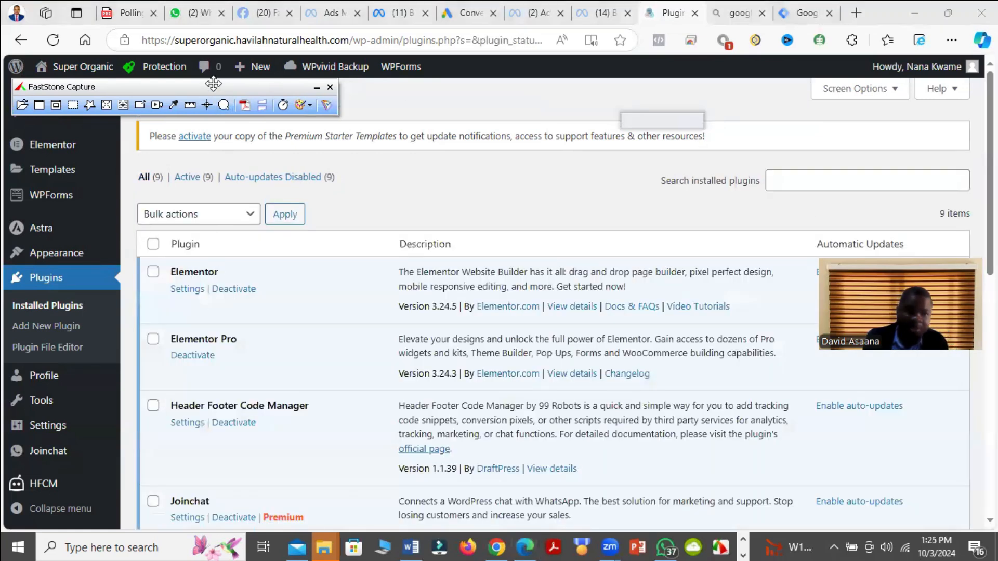
drag(185, 83, 175, 327)
click(230, 104)
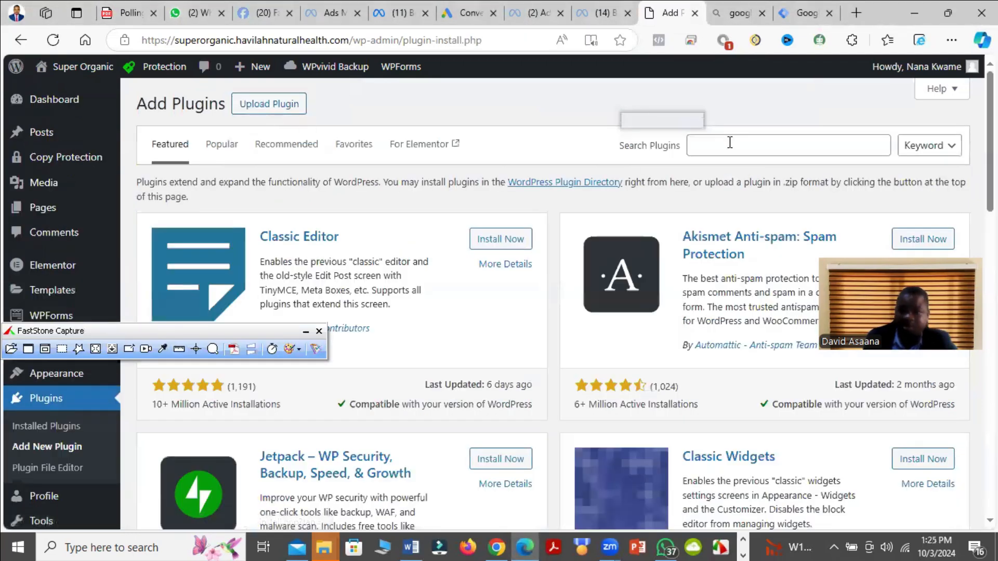
click(730, 142)
right_click(729, 142)
click(778, 264)
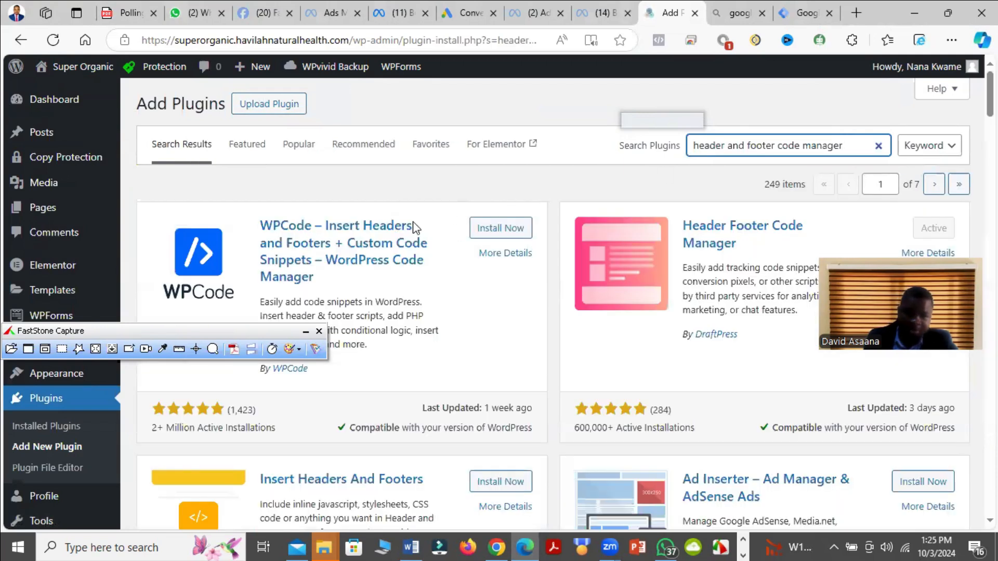
click(748, 241)
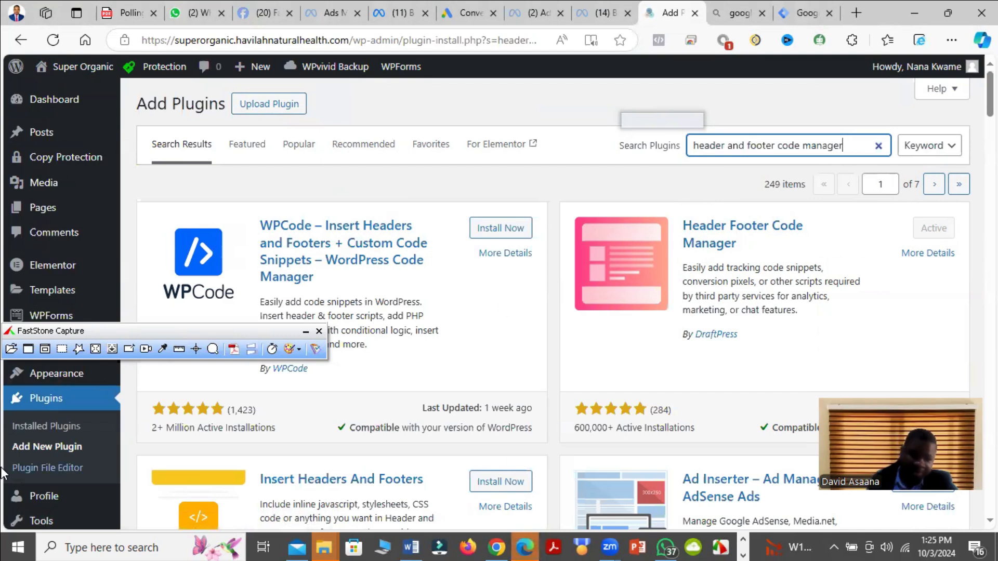
Step: Start a new HFCM snippet named GTM Header and review its display, location, device and status settings
scroll(61, 499, down, 6)
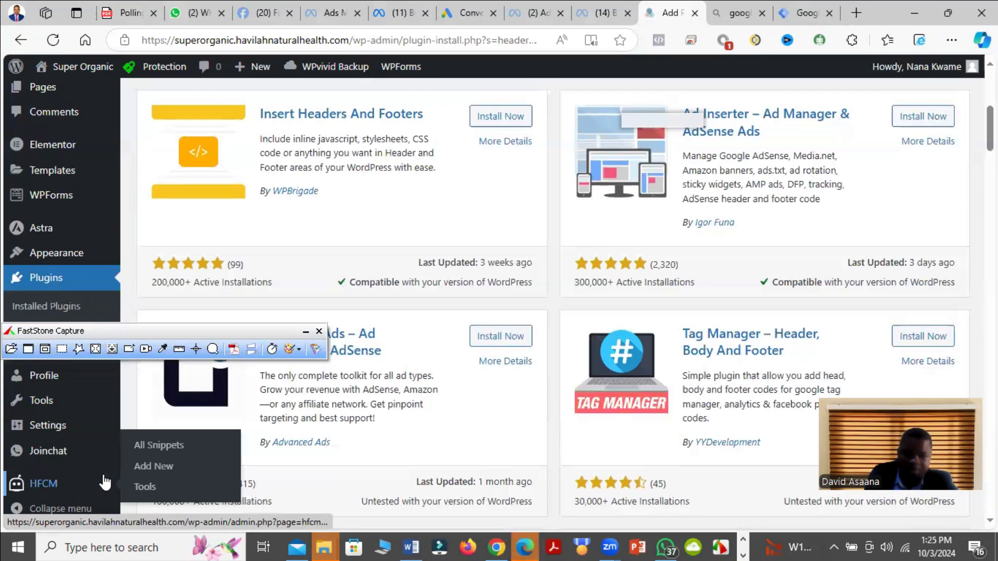
click(160, 468)
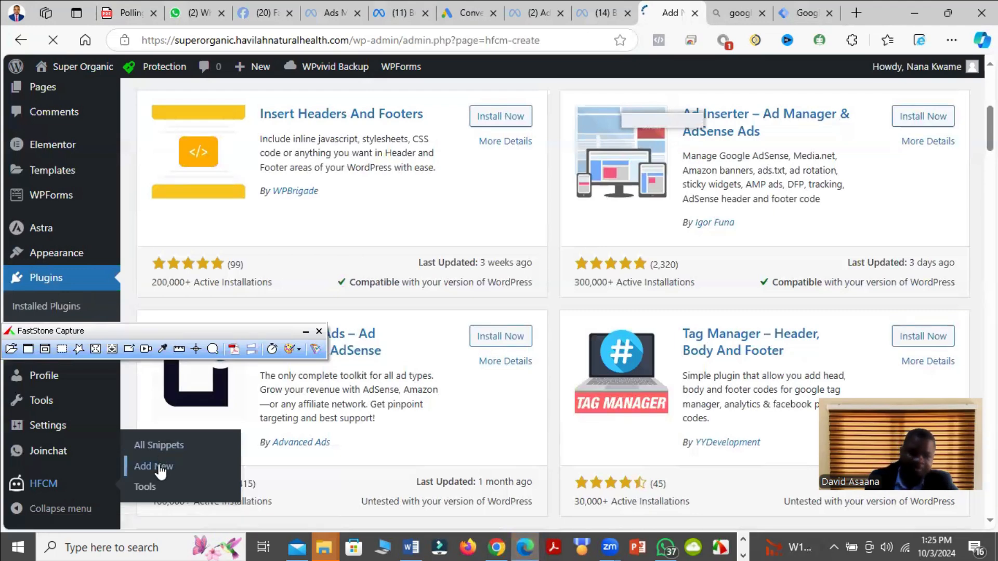
click(198, 348)
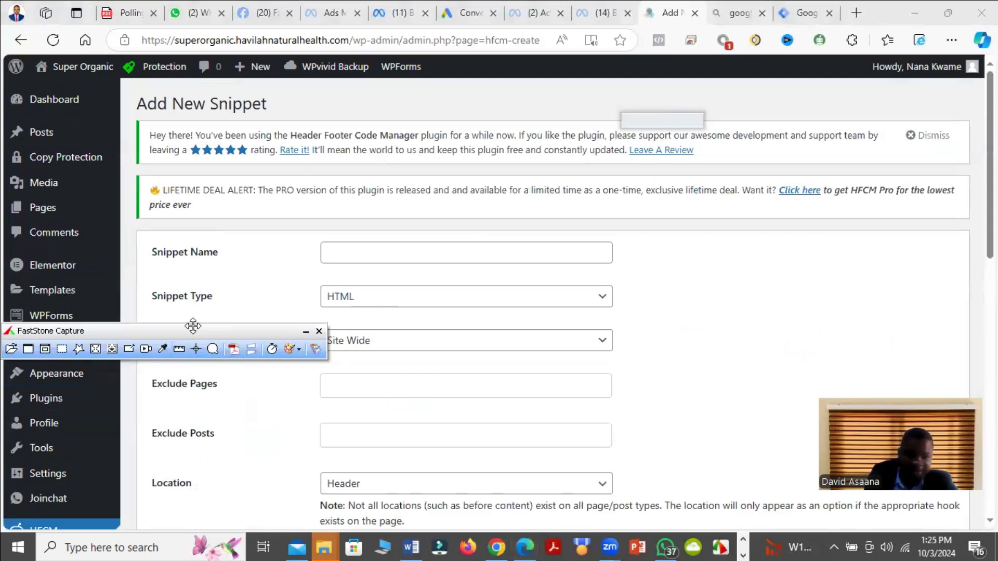
drag(193, 326, 292, 40)
click(347, 250)
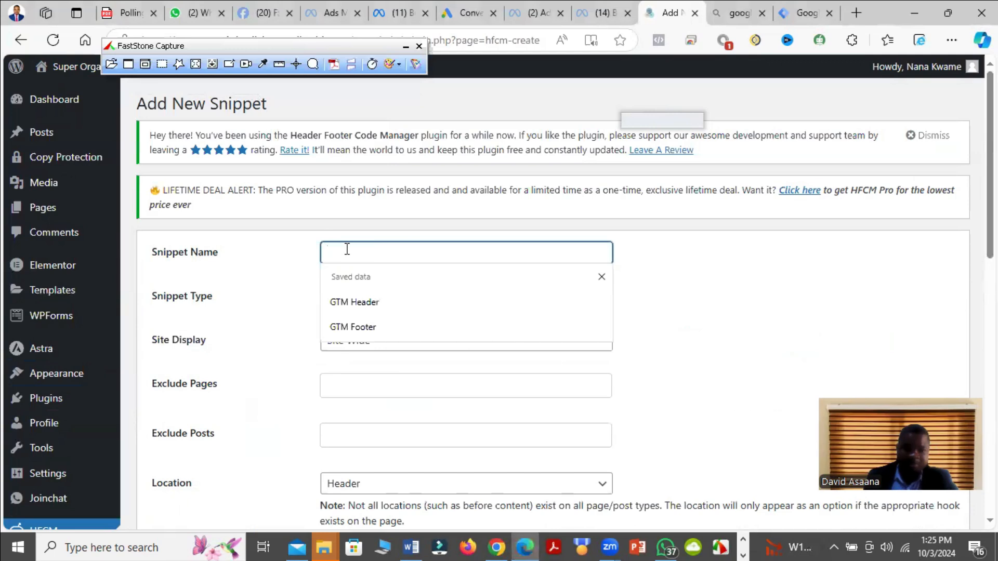
click(377, 297)
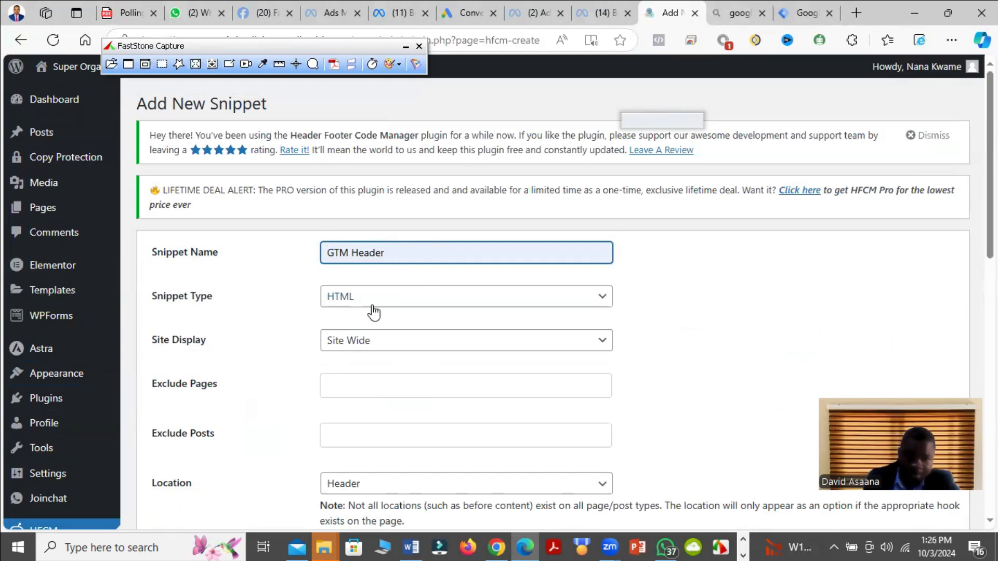
scroll(374, 312, down, 1)
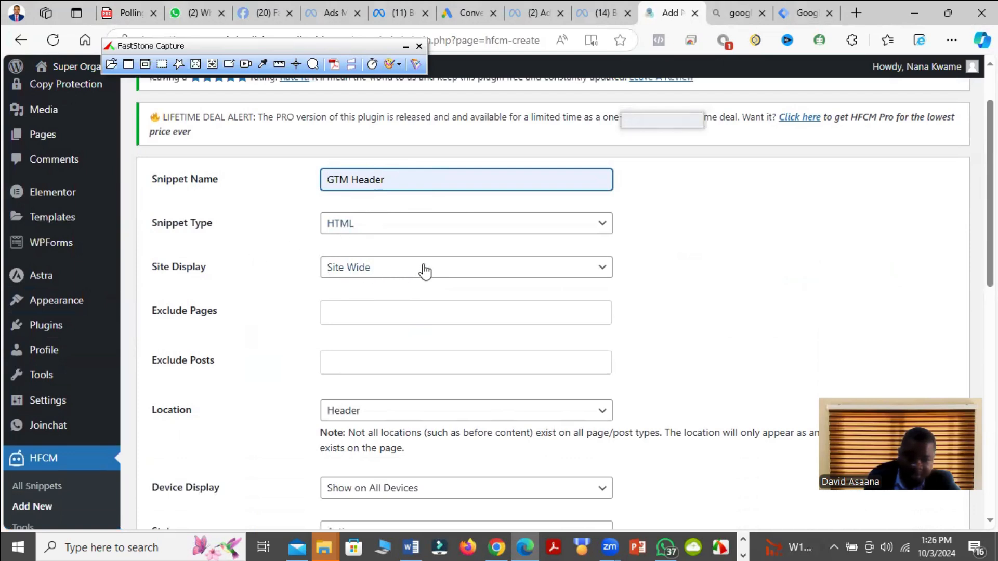
scroll(338, 375, down, 3)
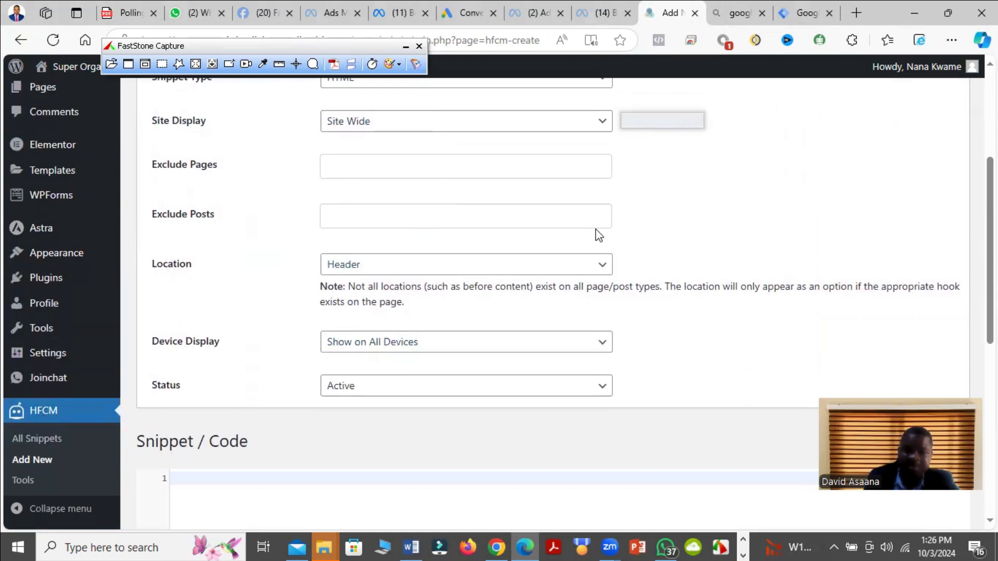
Step: Copy the <head> installation code from Google Tag Manager and paste it into the GTM Header snippet's code box in WordPress
click(796, 7)
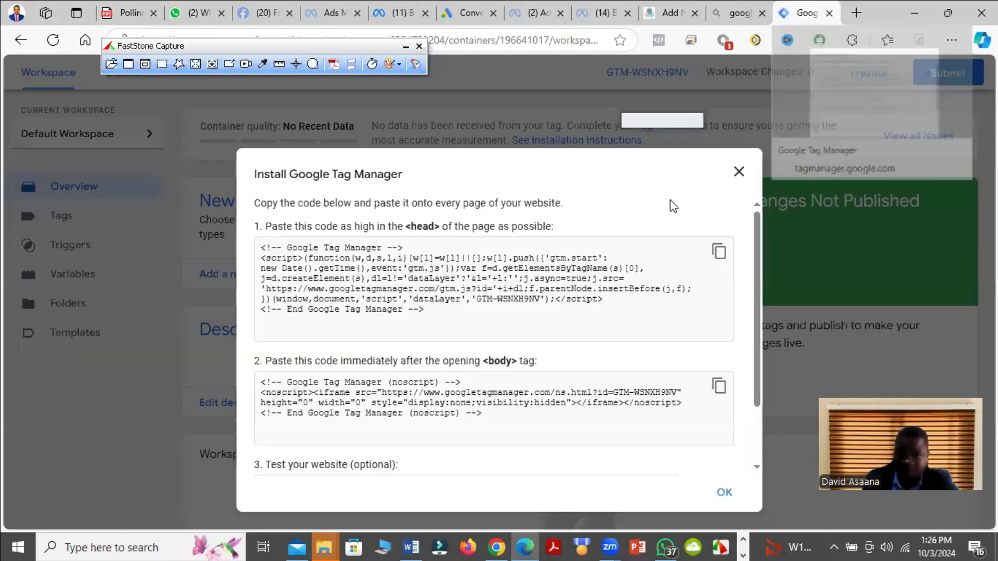
click(717, 252)
click(646, 7)
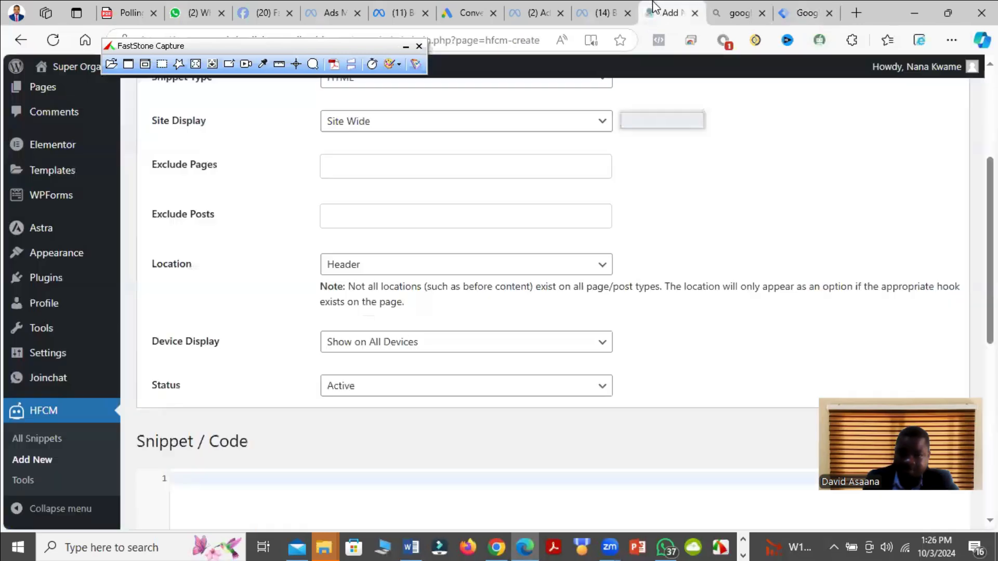
scroll(430, 395, down, 5)
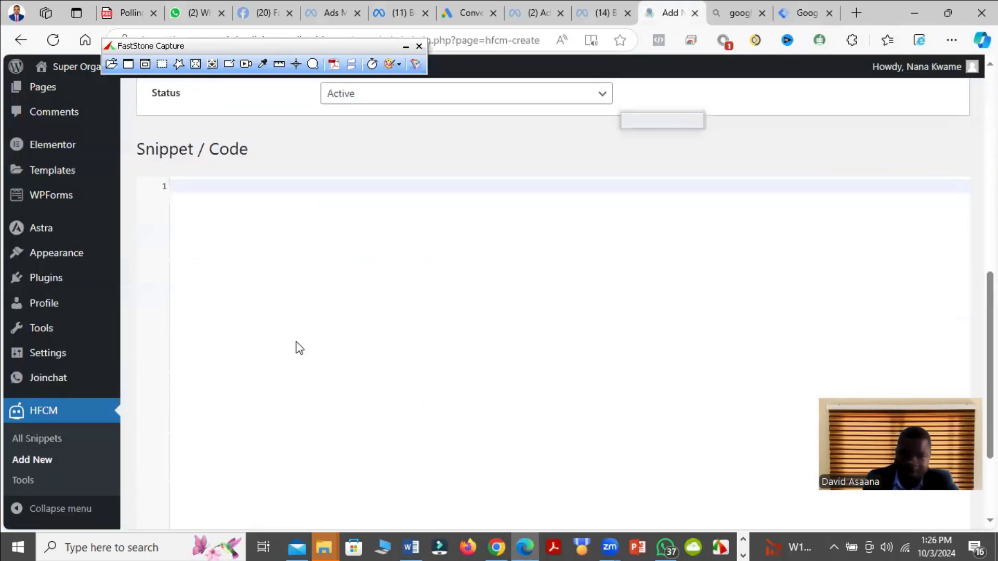
click(258, 226)
key(ctrl+v)
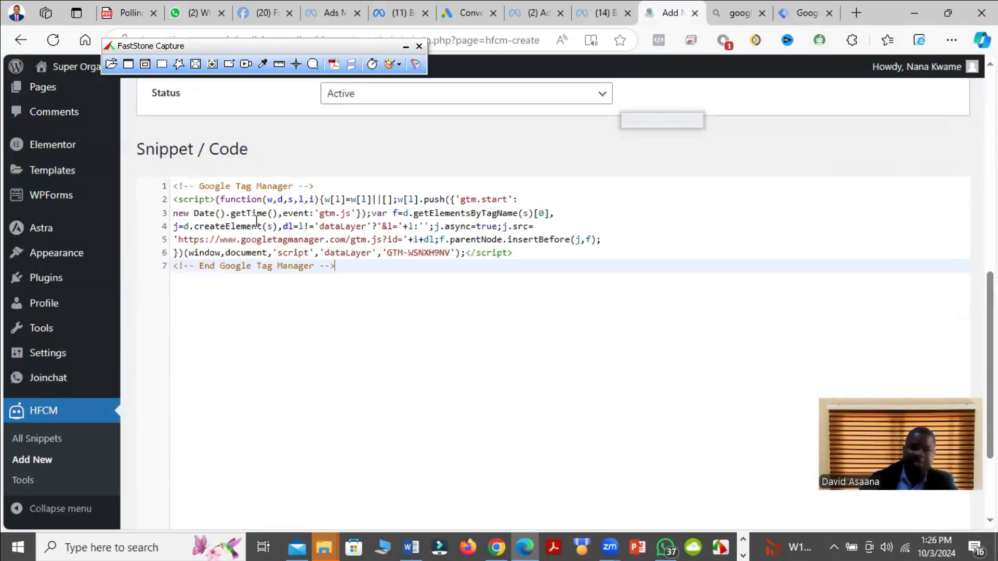
Step: Save the GTM Header snippet
scroll(332, 303, down, 3)
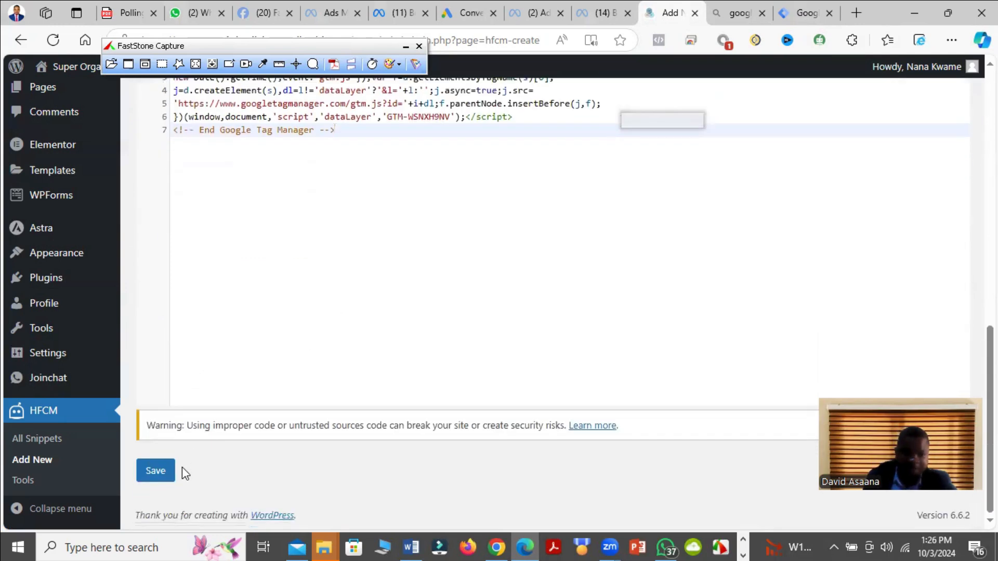
click(155, 471)
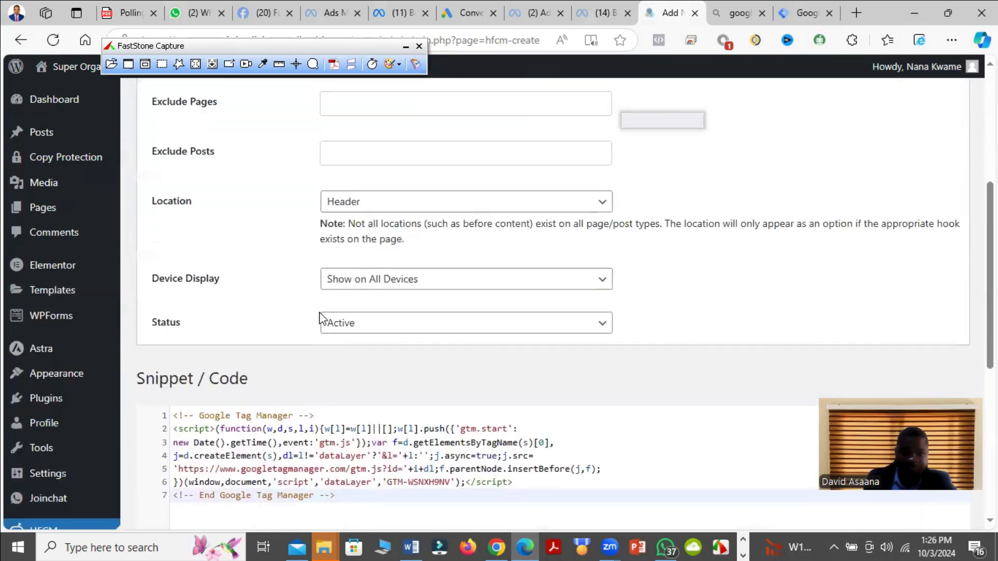
scroll(200, 439, down, 3)
scroll(177, 490, down, 3)
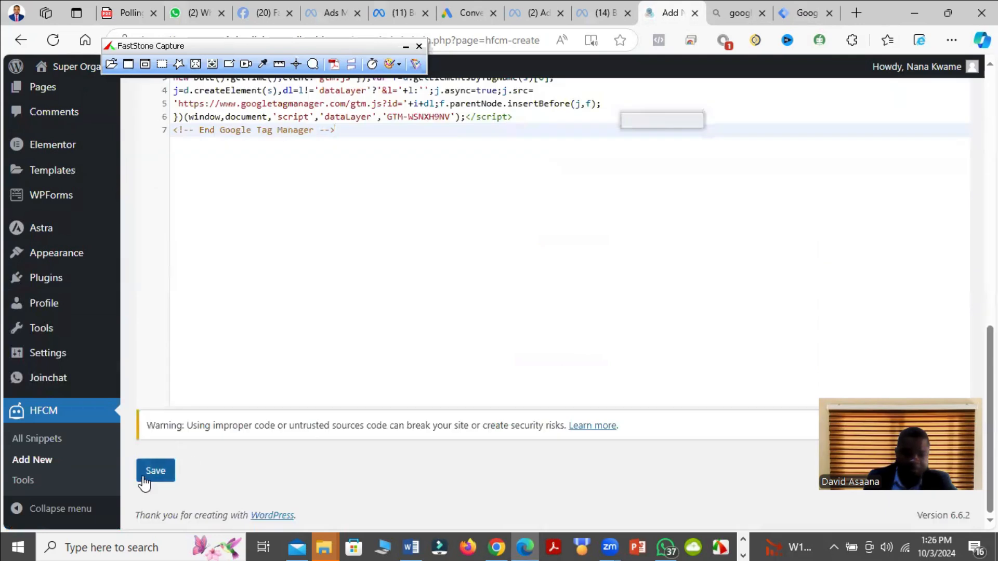
click(148, 480)
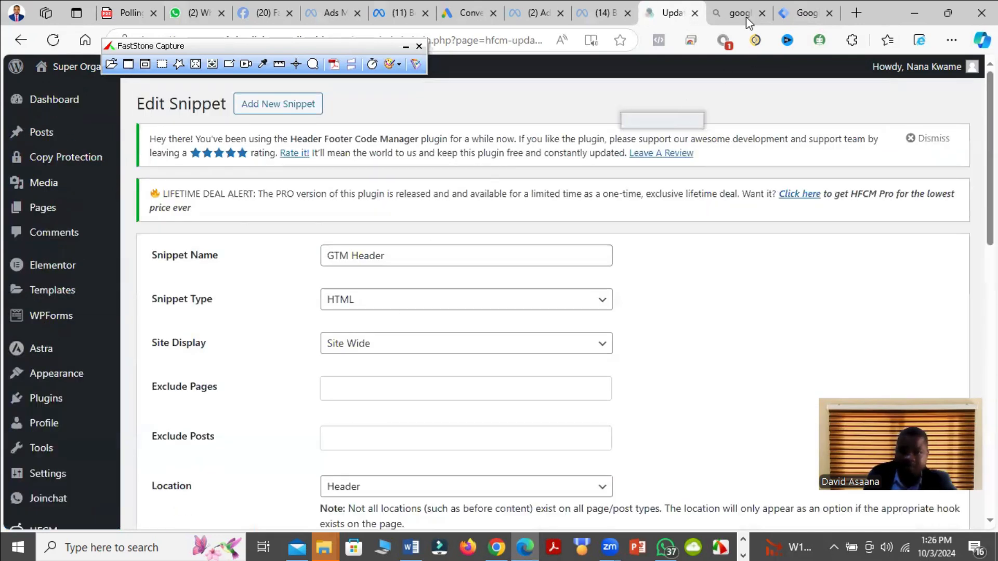
Step: Start another new HFCM snippet and name it GTM Footer
scroll(52, 449, down, 3)
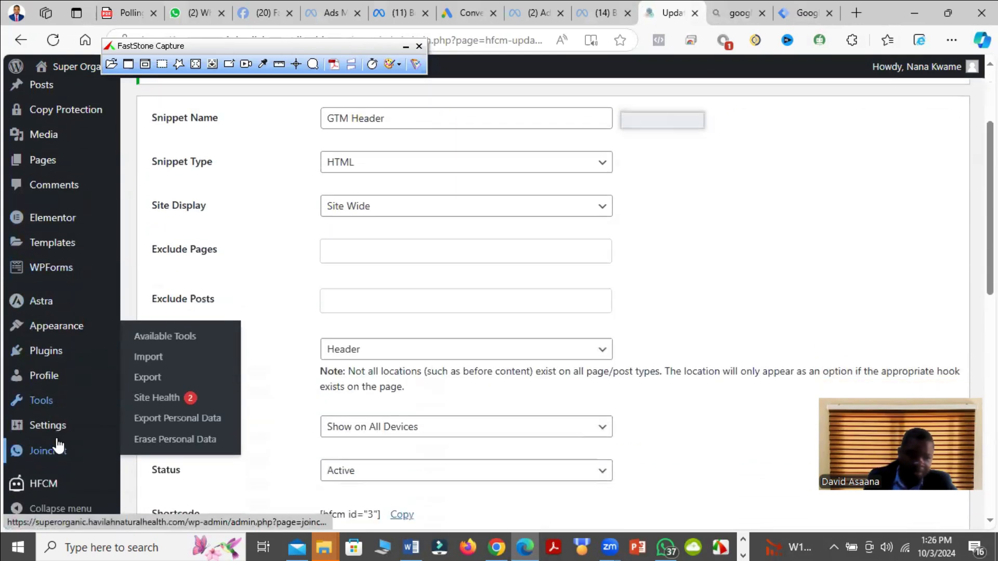
mouse_move(55, 481)
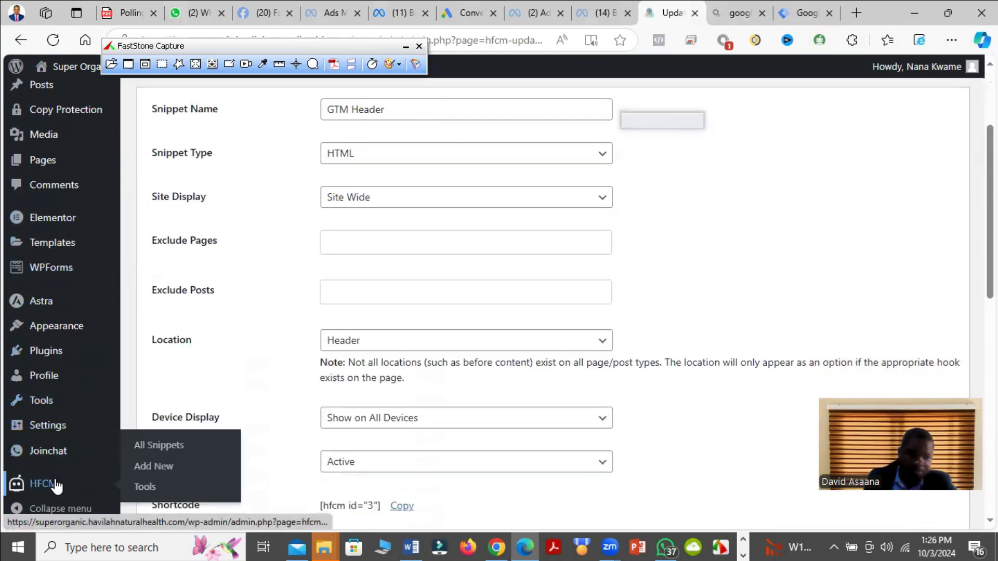
click(152, 468)
click(365, 252)
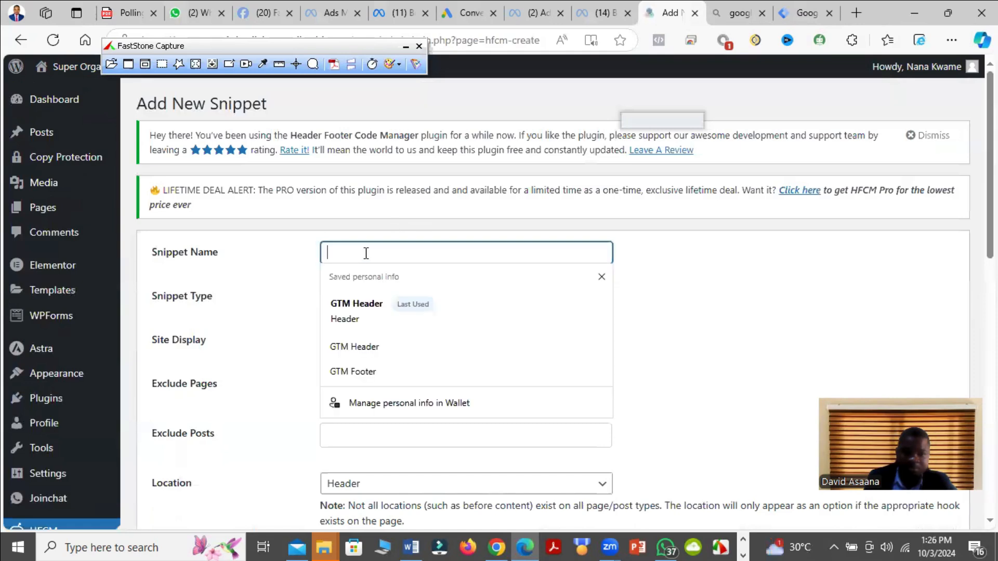
click(380, 311)
click(393, 255)
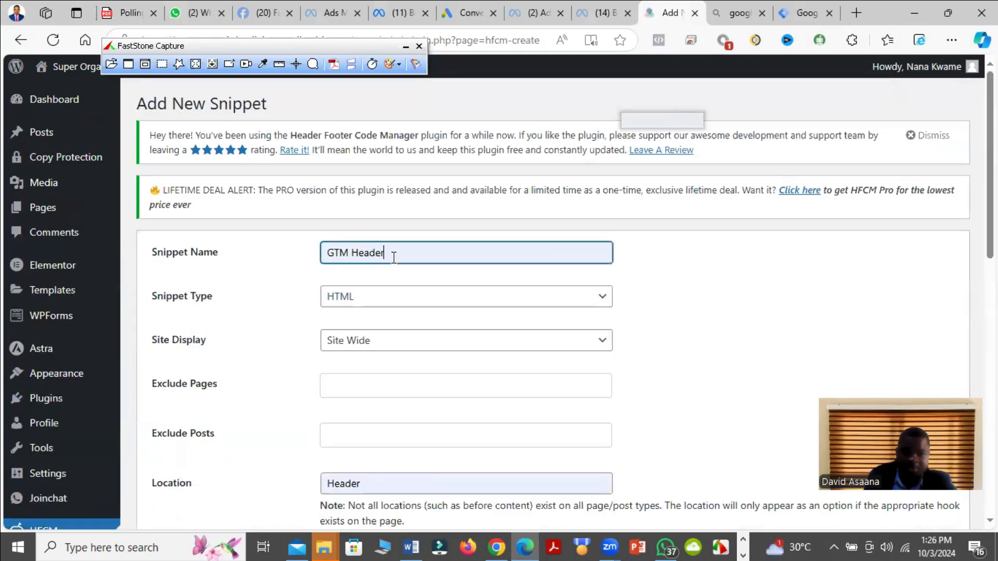
key(BackSpace)
key(BackSpace)
key(BackSpace)
key(BackSpace)
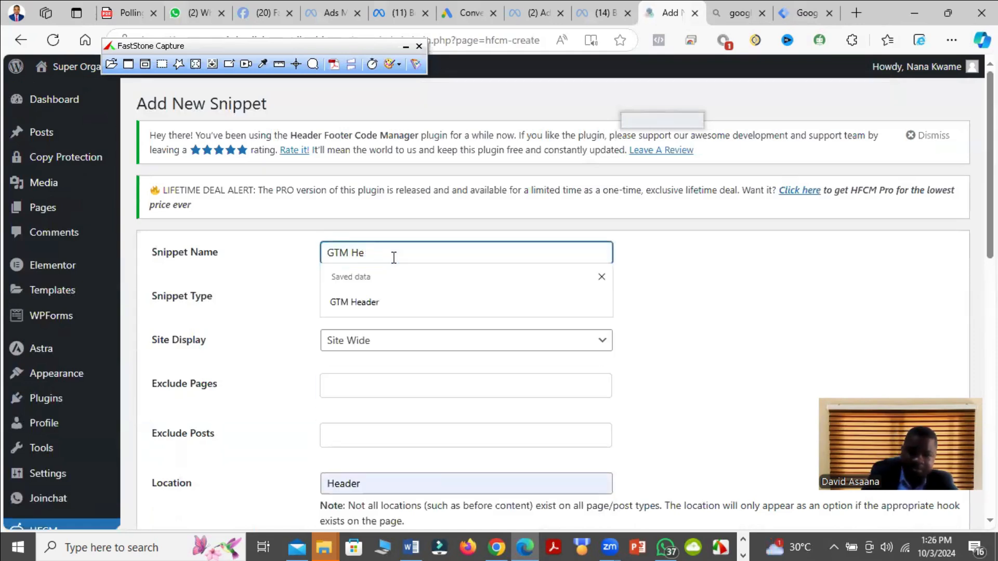
key(BackSpace)
key(BackSpace)
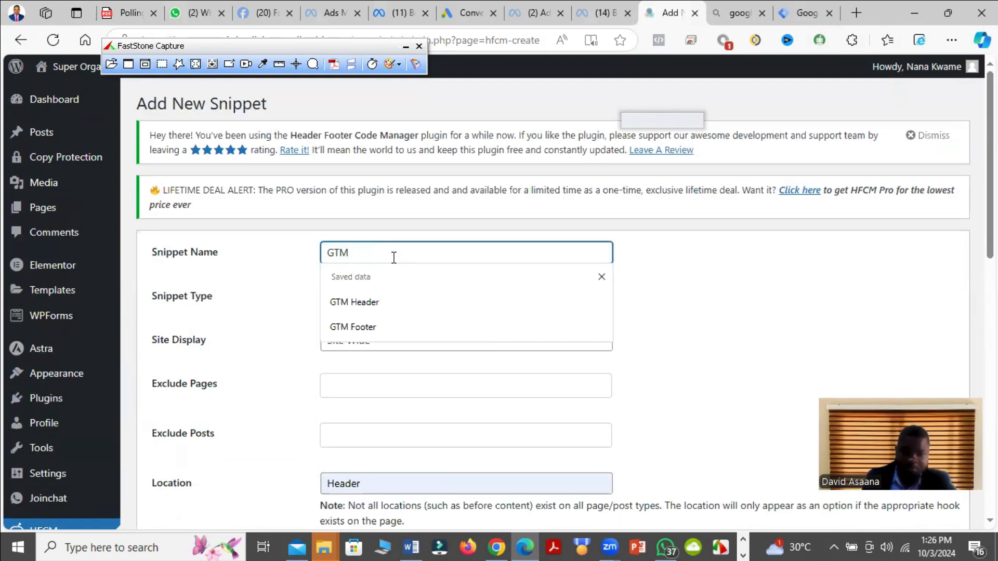
click(389, 328)
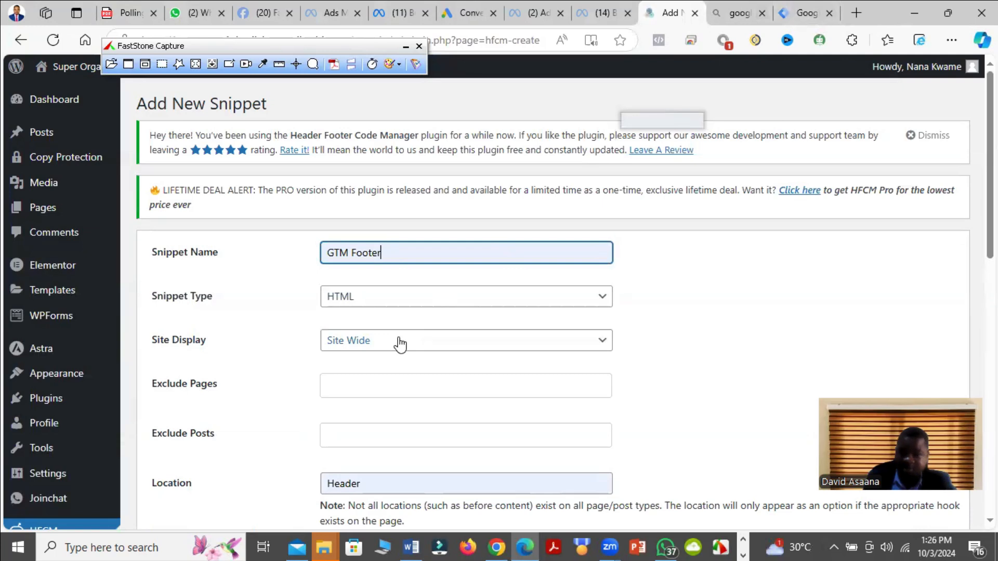
Step: Keep the GTM Footer snippet's type as HTML and set its location to Footer
scroll(343, 352, down, 1)
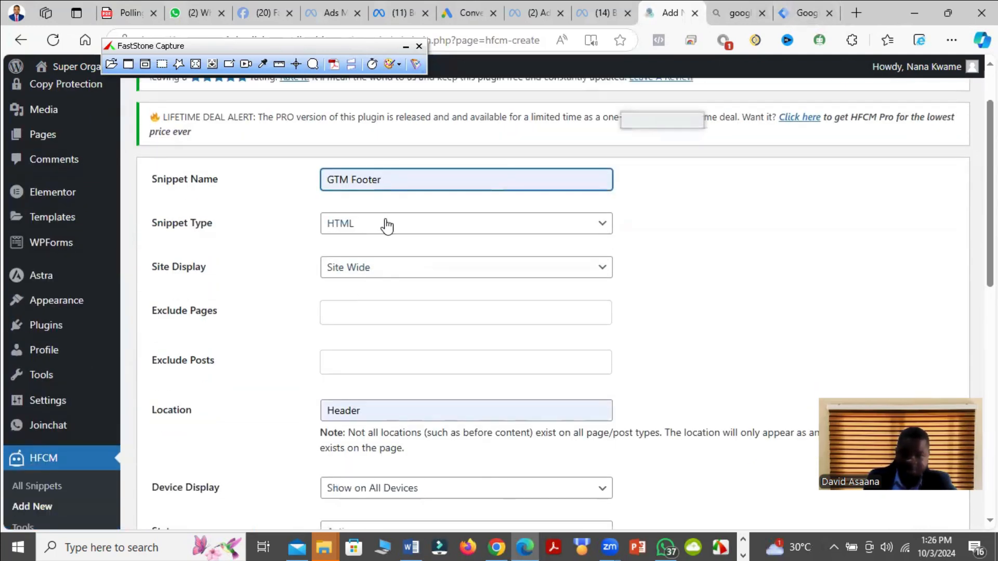
click(387, 225)
click(665, 279)
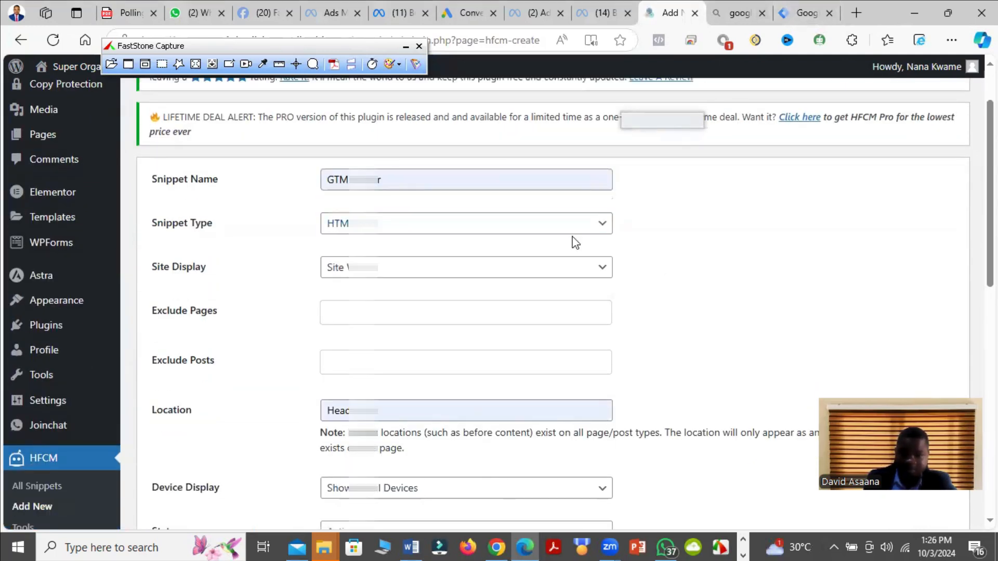
scroll(448, 225, down, 2)
scroll(393, 296, up, 3)
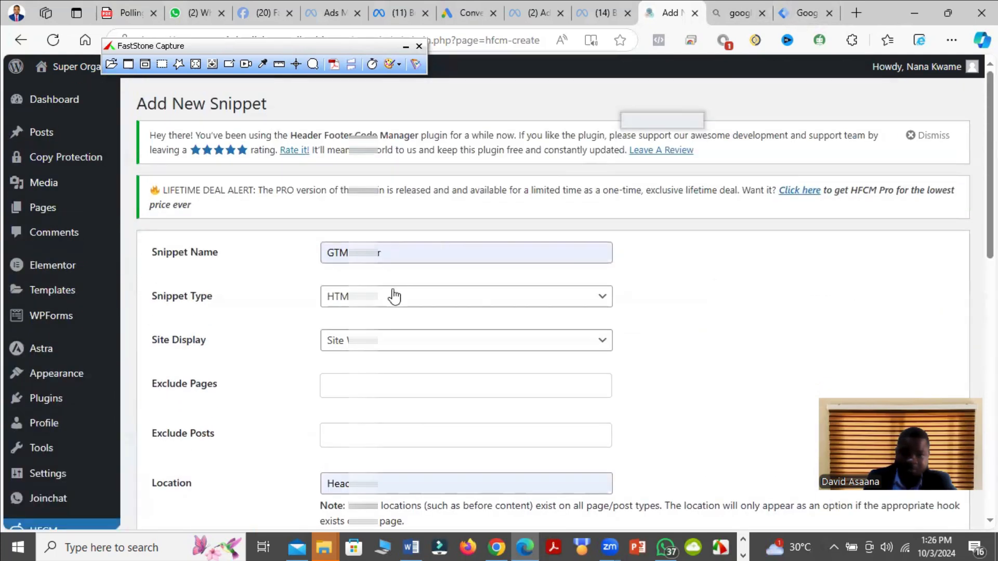
scroll(383, 341, down, 1)
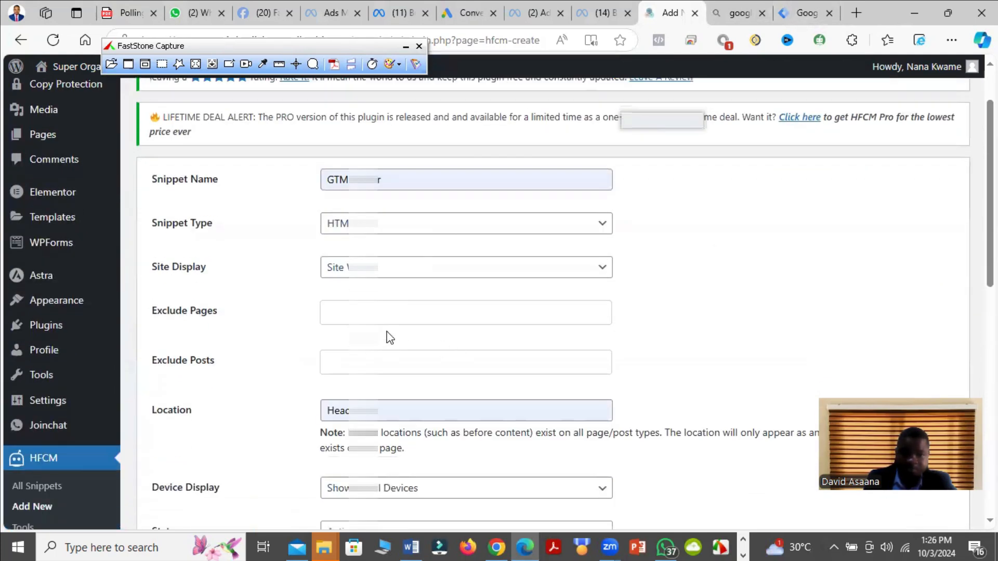
scroll(390, 337, down, 3)
click(400, 201)
click(392, 236)
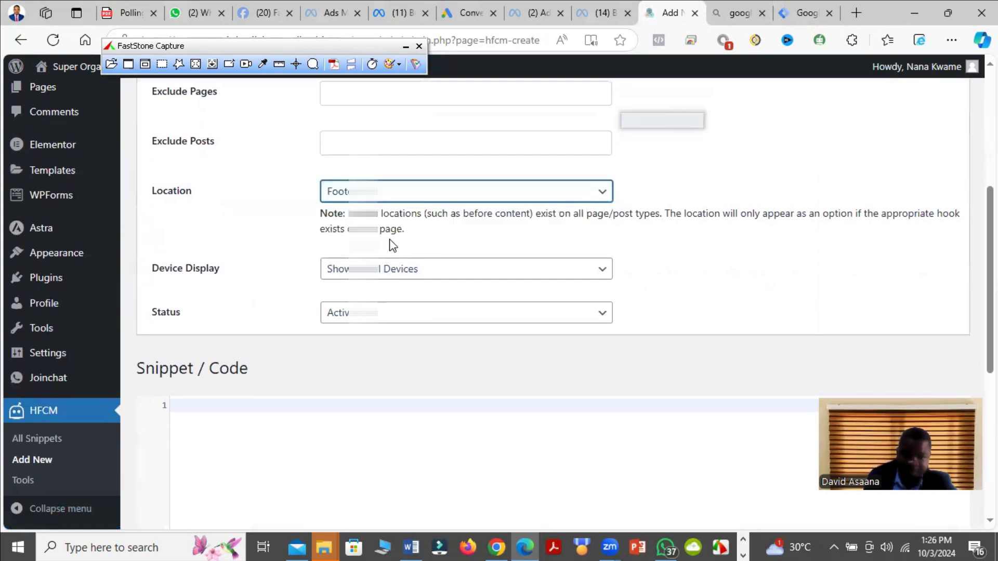
Step: Copy the <body> noscript code from Google Tag Manager and paste it into the GTM Footer snippet's code box in WordPress
click(806, 13)
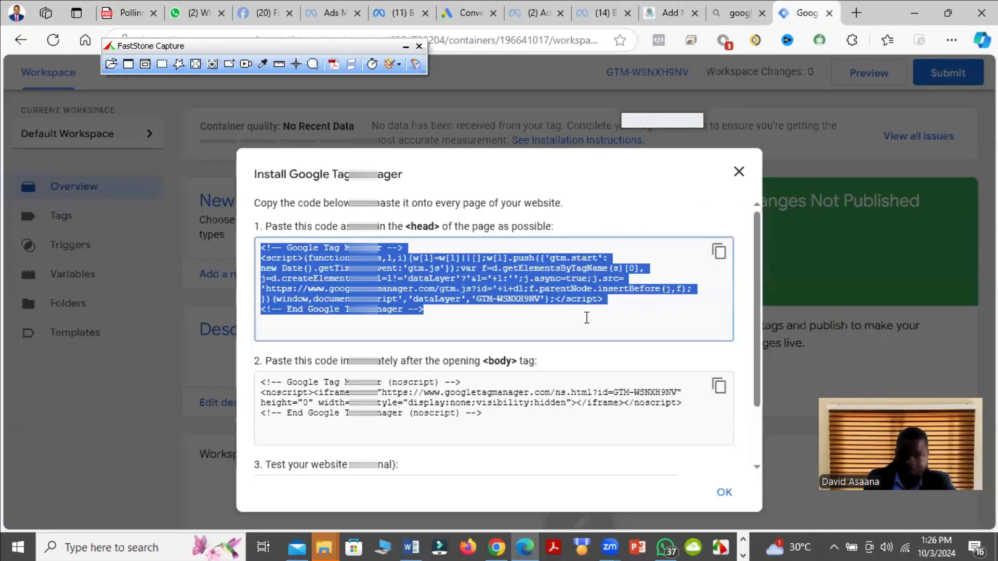
click(720, 385)
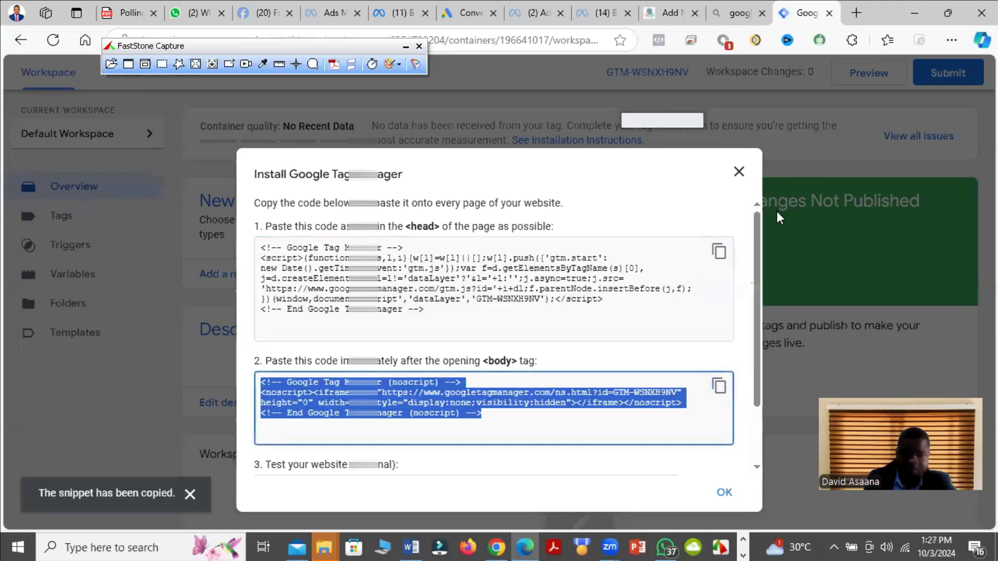
click(719, 386)
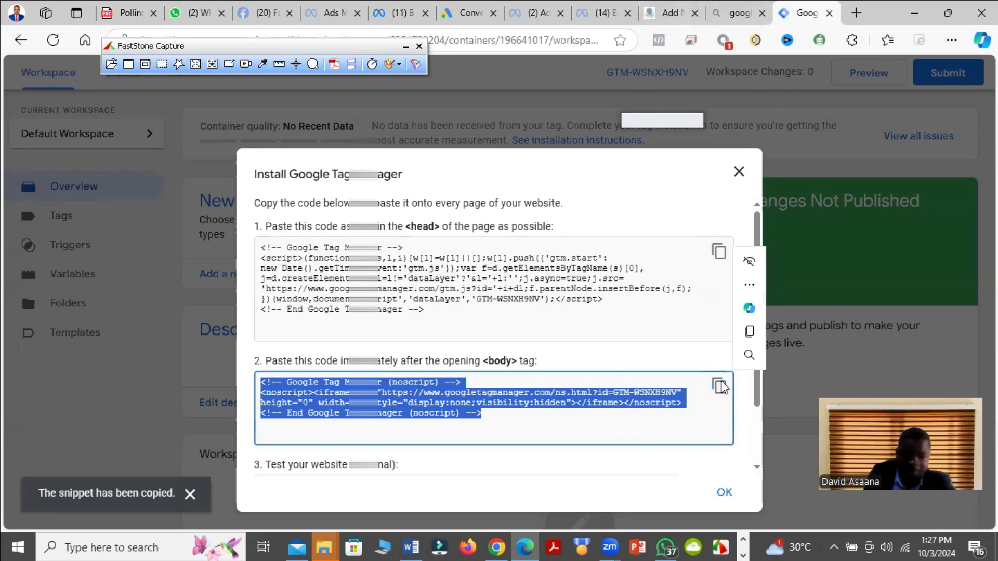
click(671, 13)
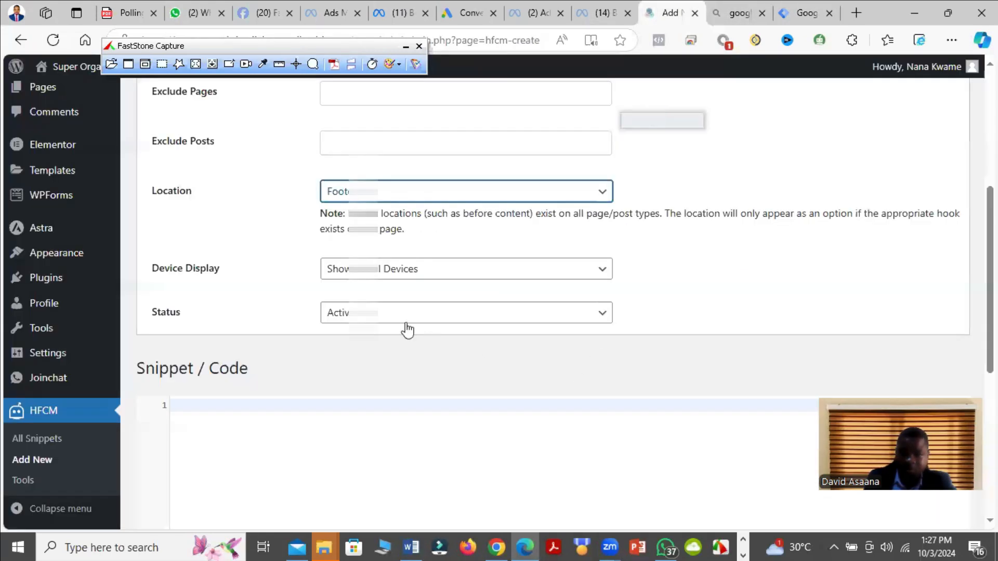
scroll(394, 373, down, 3)
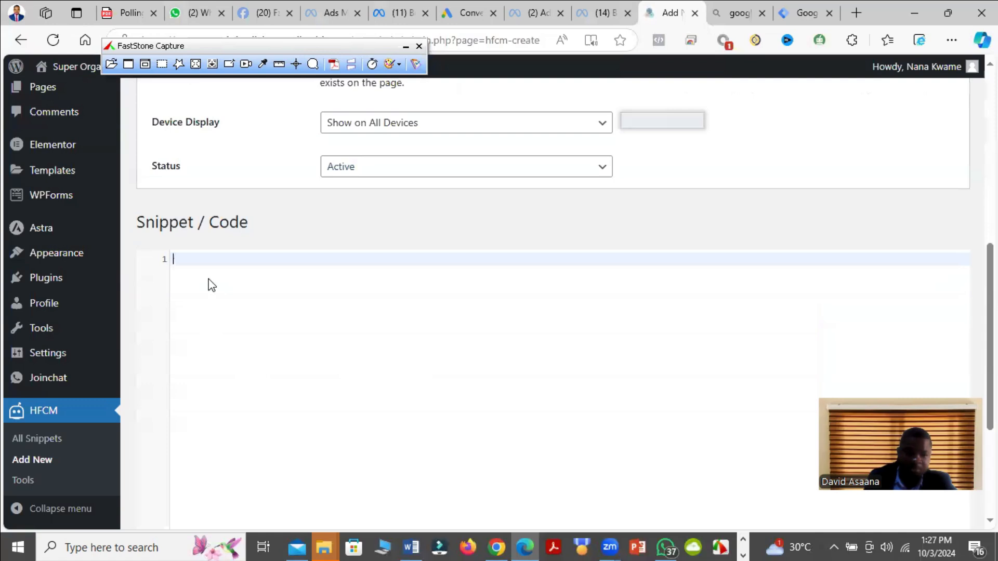
key(ctrl+v)
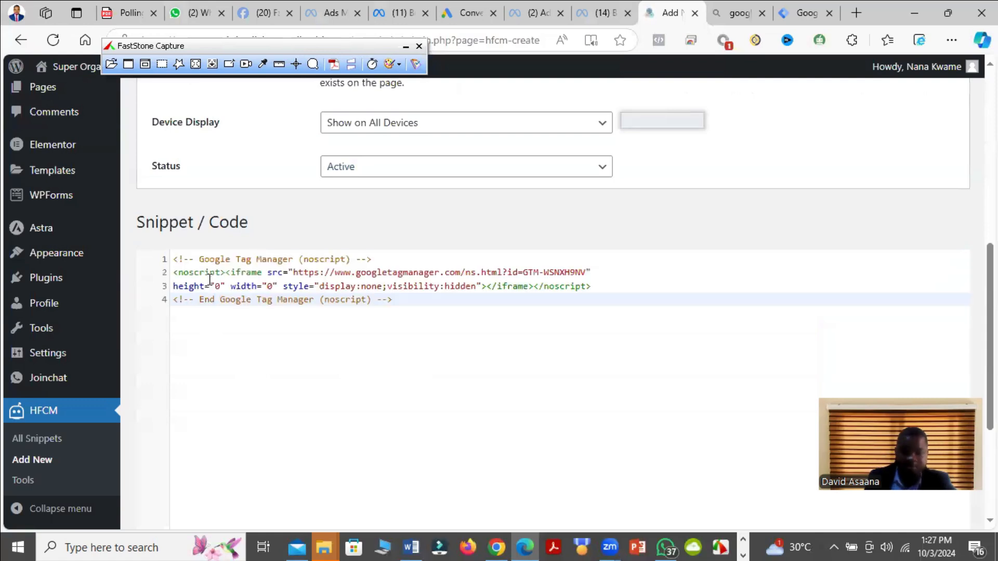
Step: Check the pasted noscript code and save the GTM Footer snippet
scroll(743, 353, down, 4)
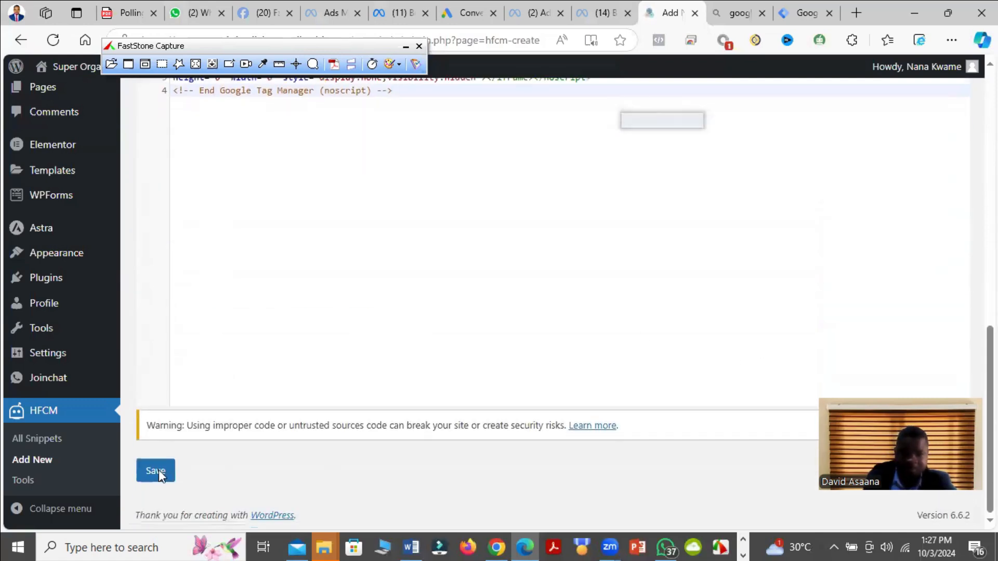
scroll(474, 187, up, 3)
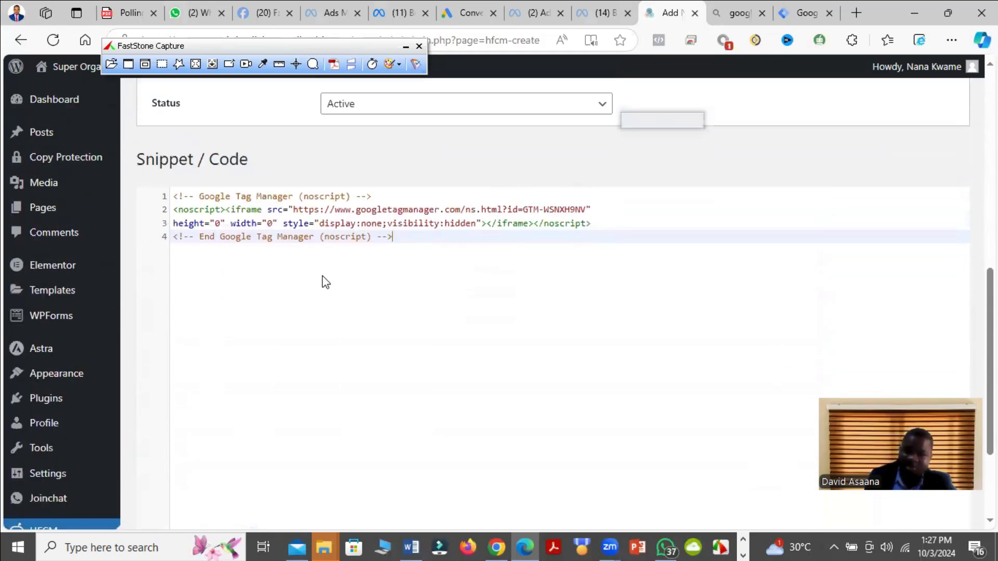
scroll(291, 377, down, 3)
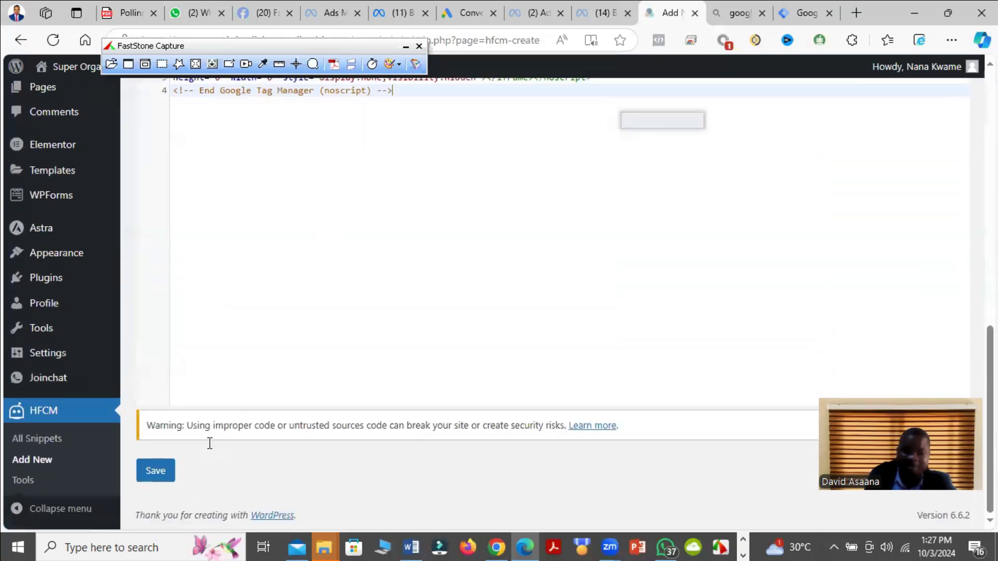
click(156, 473)
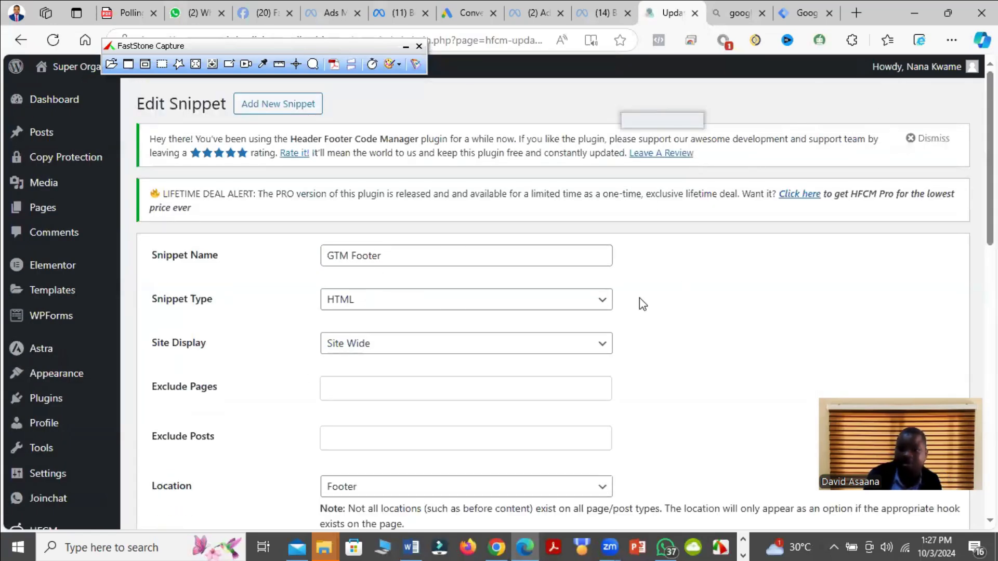
Step: Switch back to Google Tag Manager, close the installation instructions and look over the workspace overview
click(803, 12)
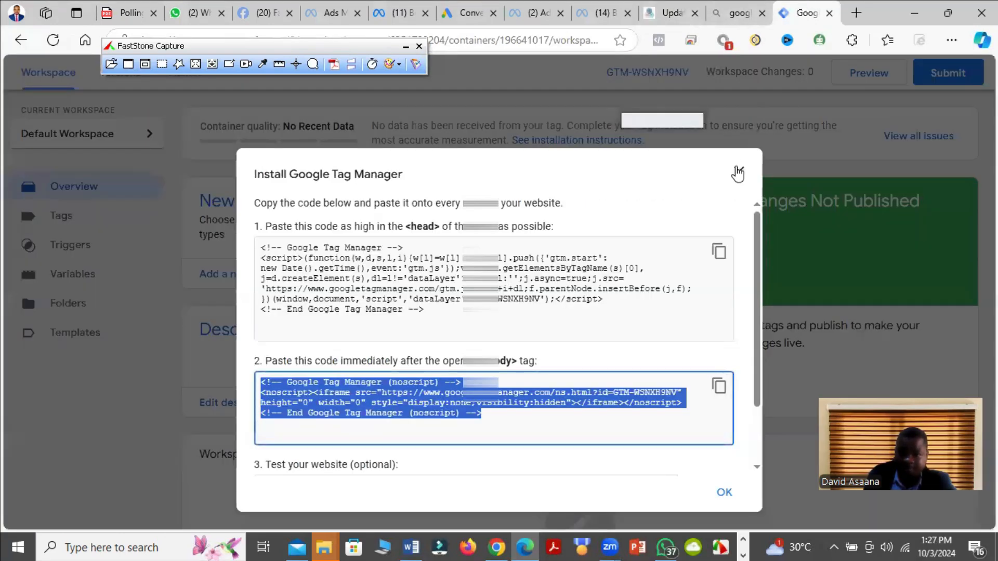
click(738, 171)
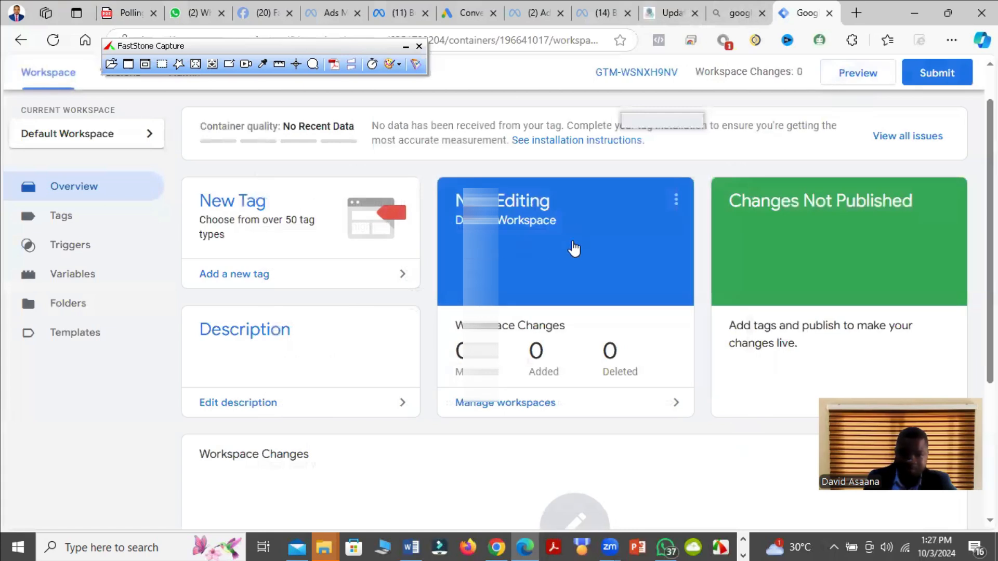
scroll(789, 214, down, 3)
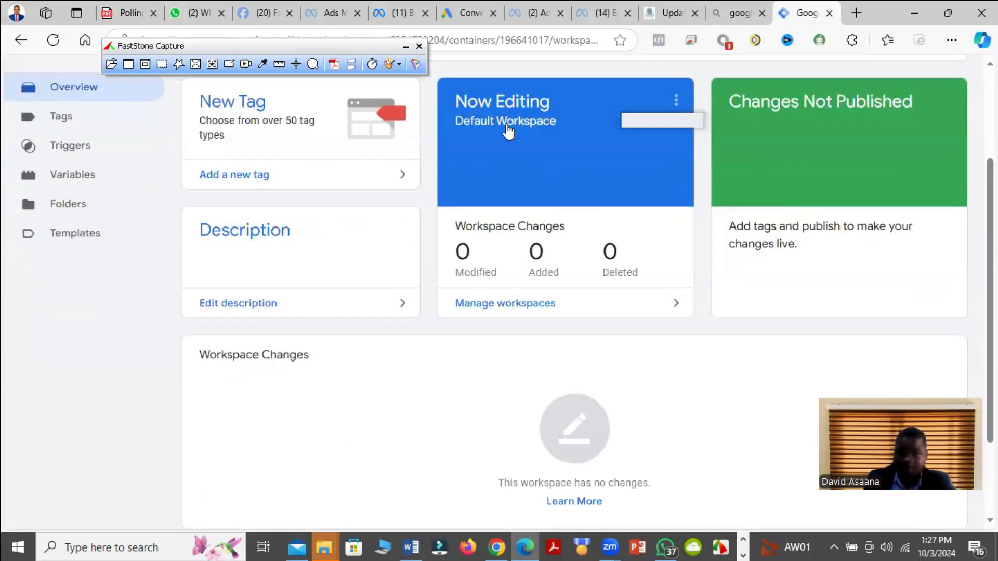
scroll(508, 132, up, 3)
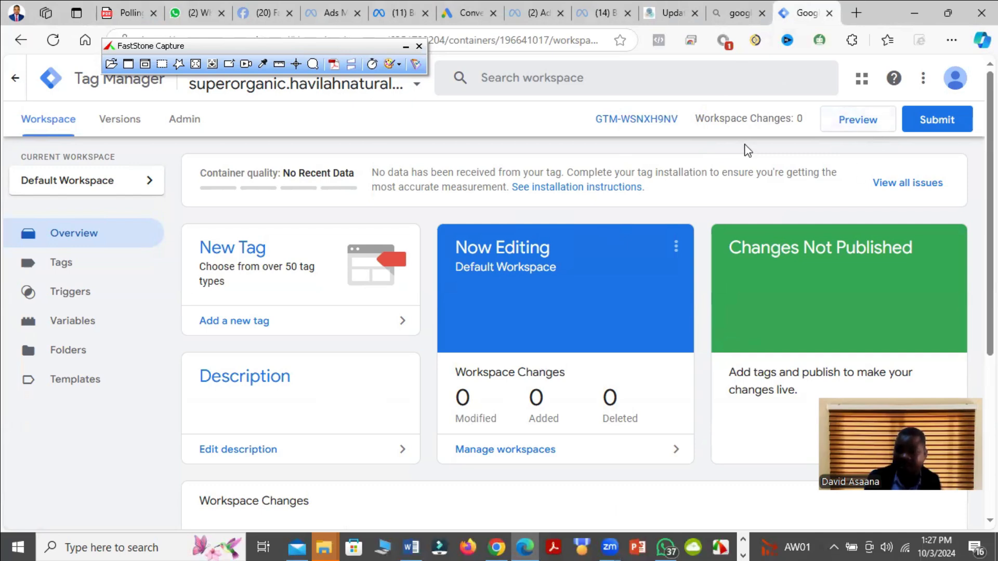
Step: Reopen the installation codes from the container ID, close them, and examine the workspace overview's tag, changes and activity sections
click(643, 121)
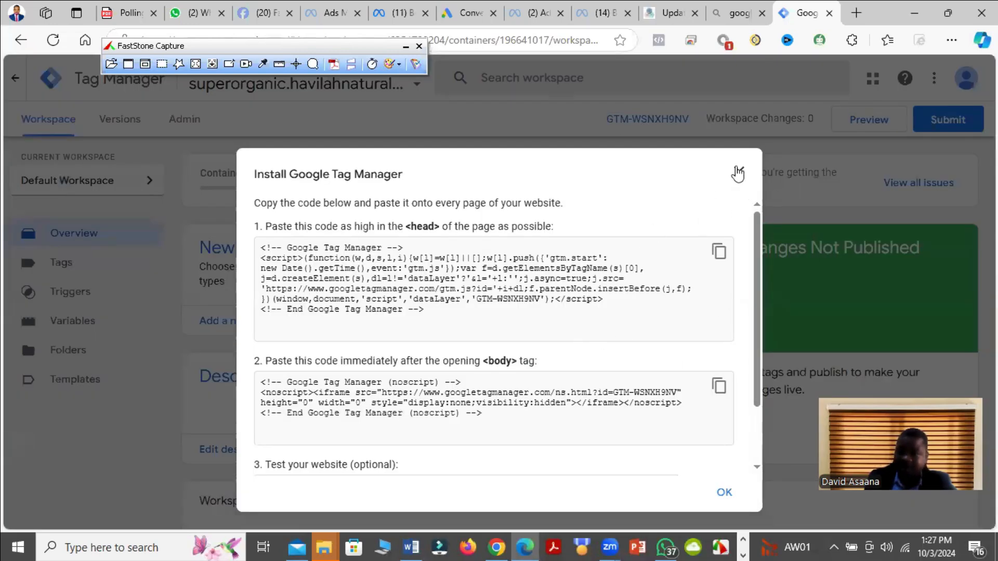
click(739, 172)
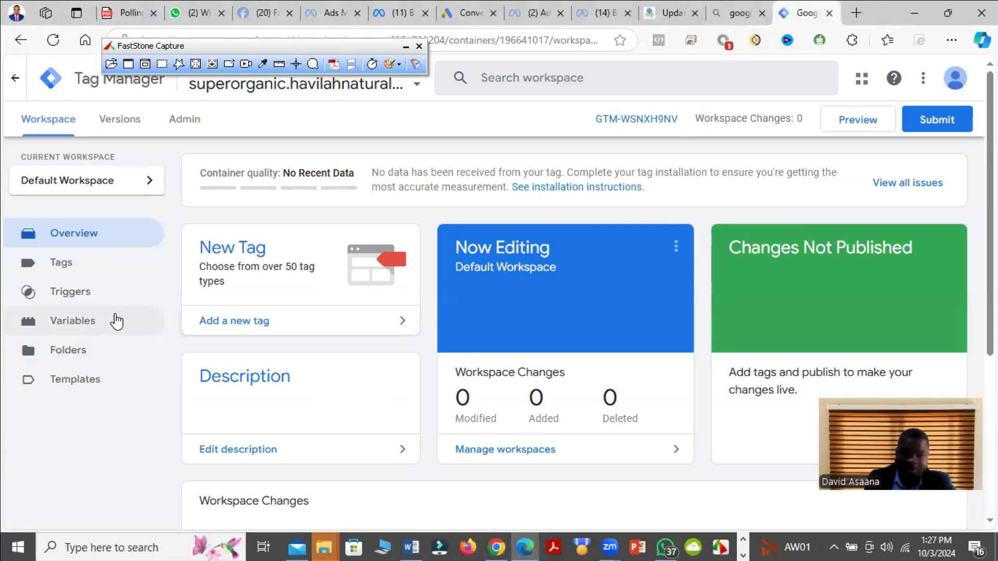
scroll(654, 336, down, 5)
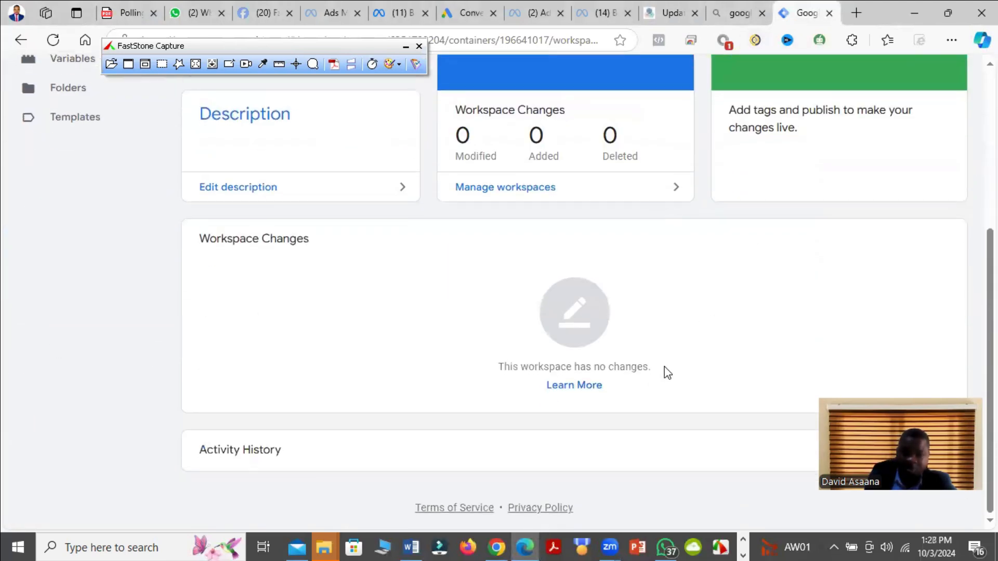
scroll(588, 298, up, 1)
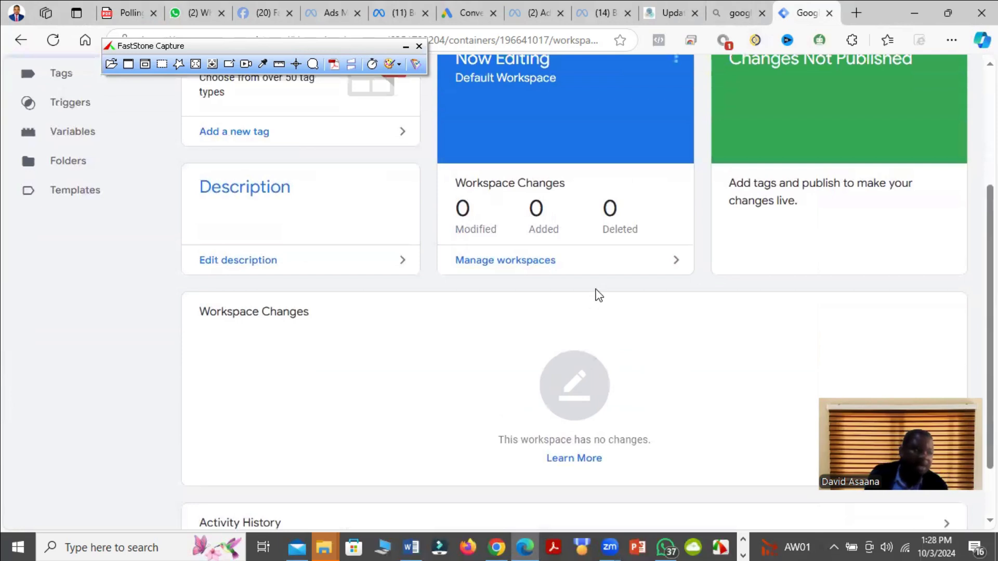
scroll(527, 203, up, 4)
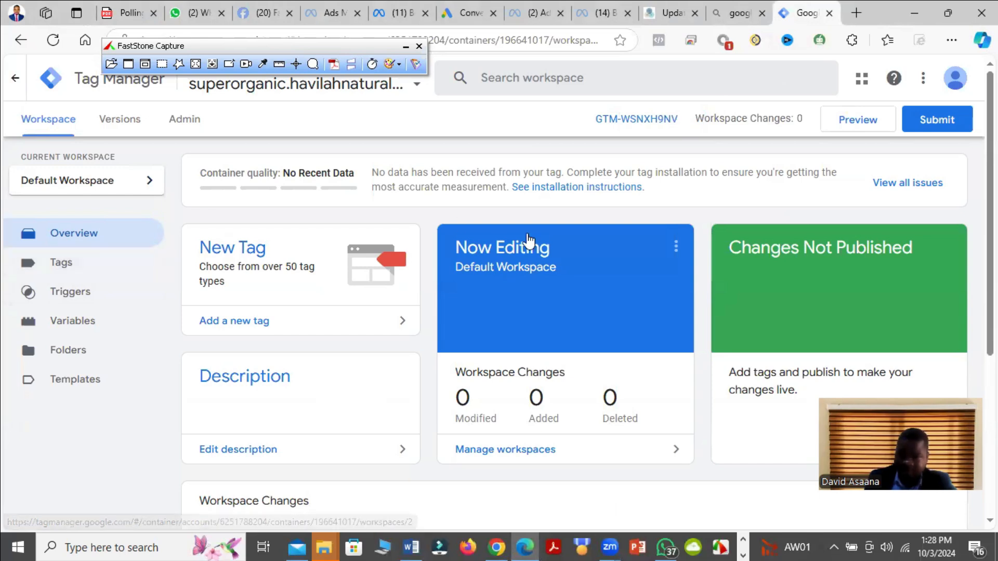
scroll(519, 259, down, 5)
scroll(245, 208, up, 3)
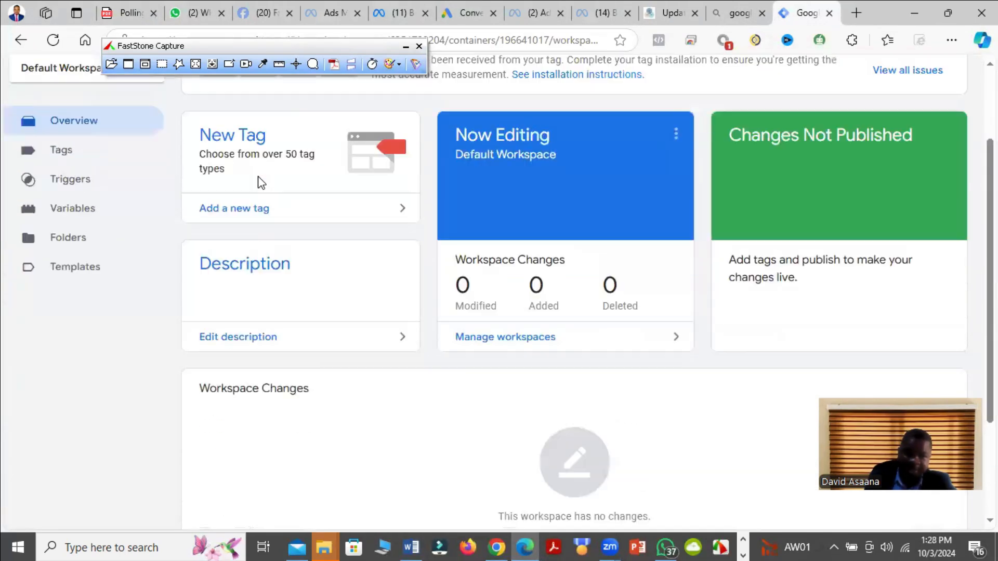